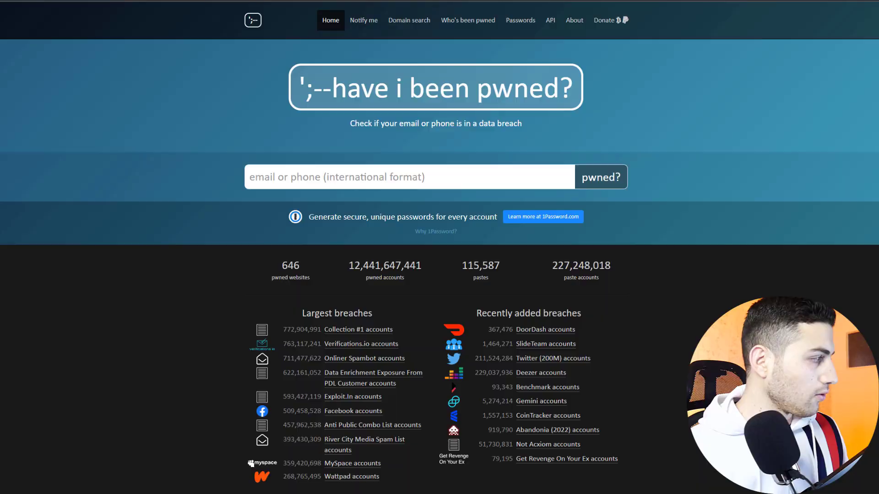
- Place the Notepad window with the phone number beside the breach search form and select the number in it
{"action": "left_click_drag", "start_coordinate": [0, 227], "coordinate": [341, 247]}
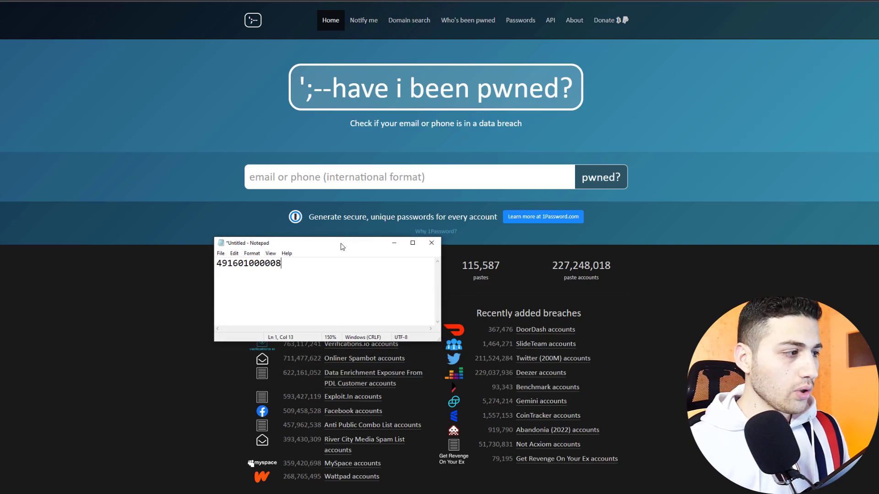
{"action": "left_click_drag", "start_coordinate": [320, 247], "coordinate": [117, 183]}
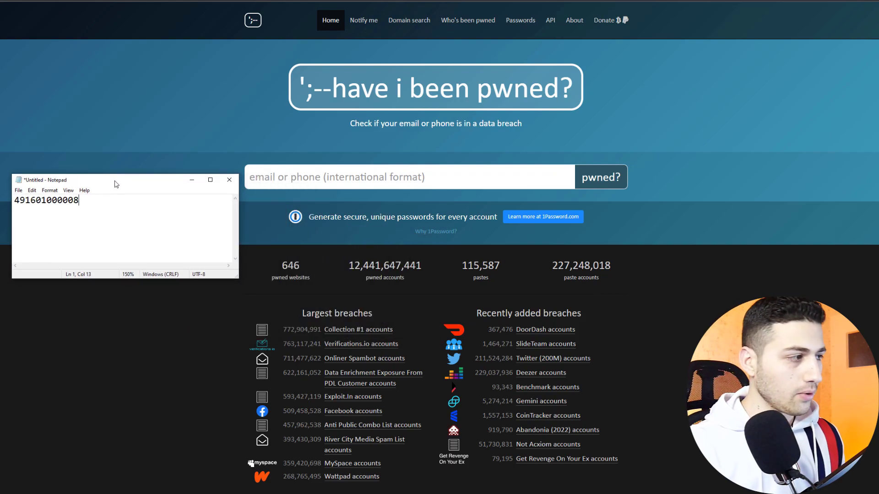
{"action": "left_click_drag", "start_coordinate": [120, 215], "coordinate": [9, 198]}
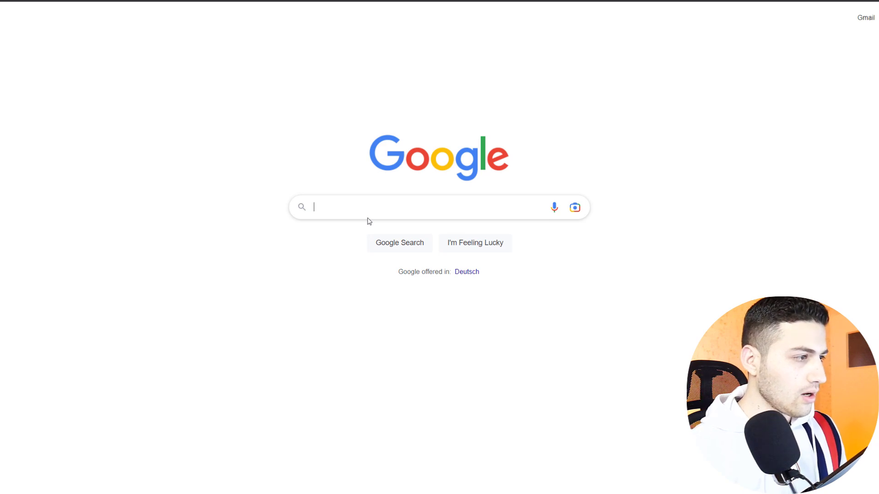
- Search Google for "49 country code"
{"action": "type", "text": "49 count"}
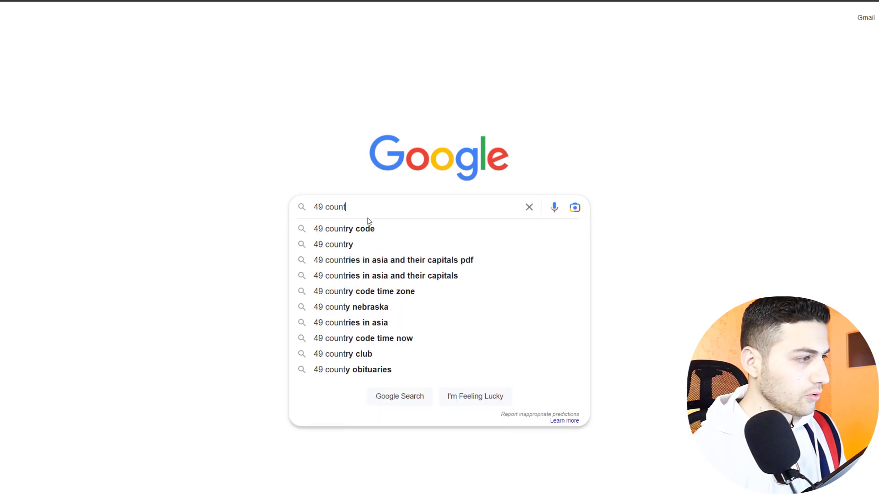
{"action": "type", "text": "ry code"}
{"action": "key", "text": "Return"}
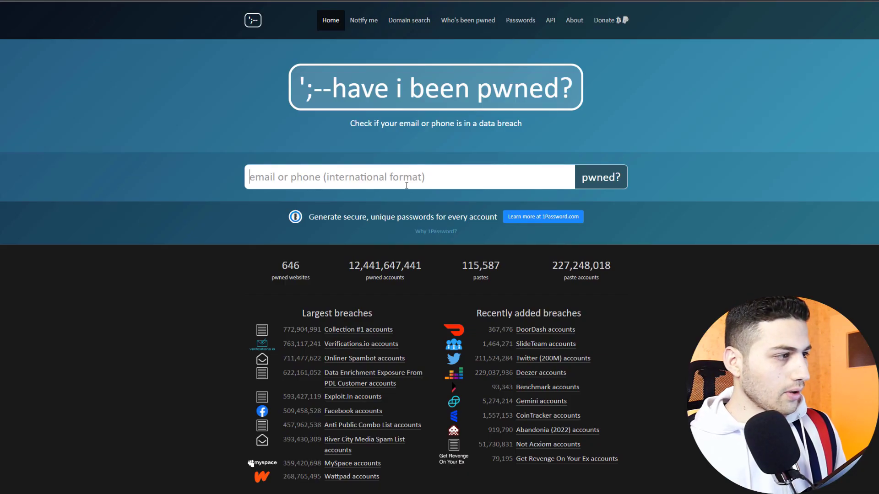
- Check the copied phone number on Have I Been Pwned and read the details of the listed breach and its compromised data
{"action": "key", "text": "ctrl+v"}
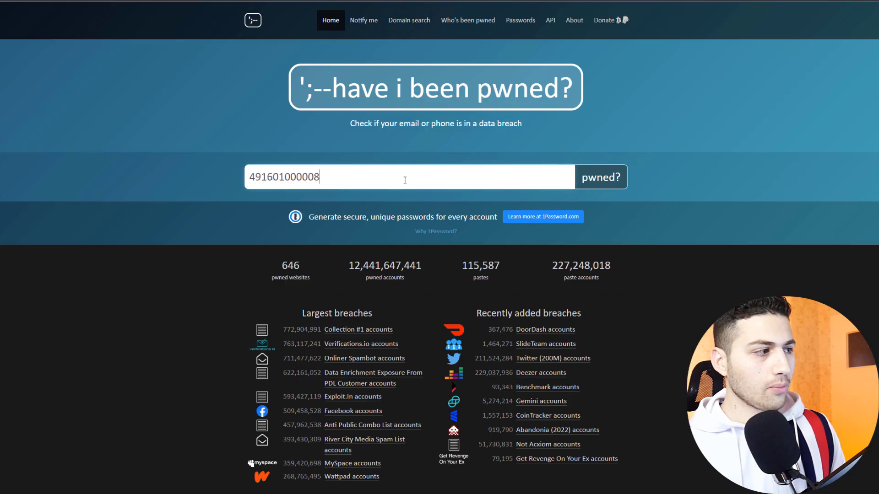
{"action": "key", "text": "Return"}
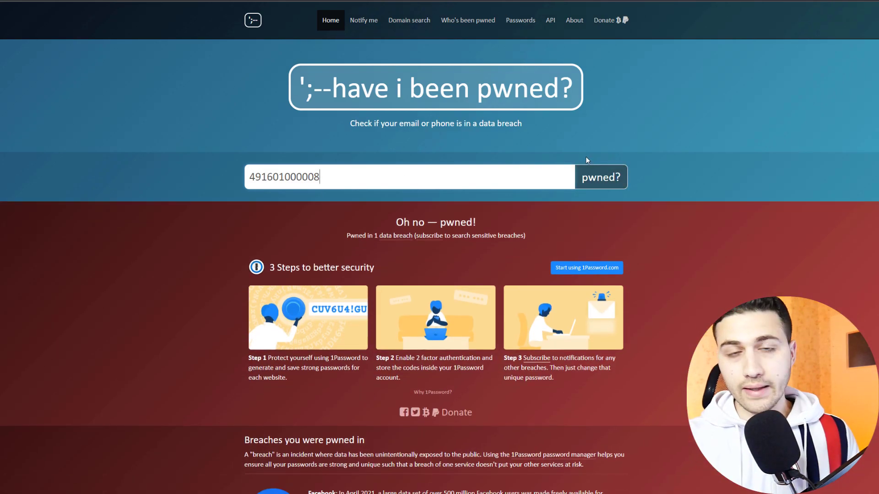
{"action": "scroll", "coordinate": [556, 238], "scroll_direction": "down", "scroll_amount": 3}
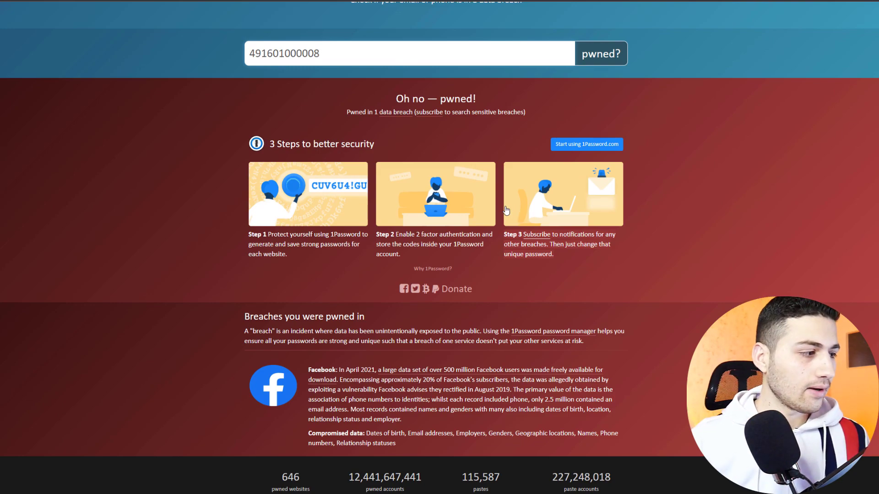
{"action": "scroll", "coordinate": [492, 224], "scroll_direction": "down", "scroll_amount": 3}
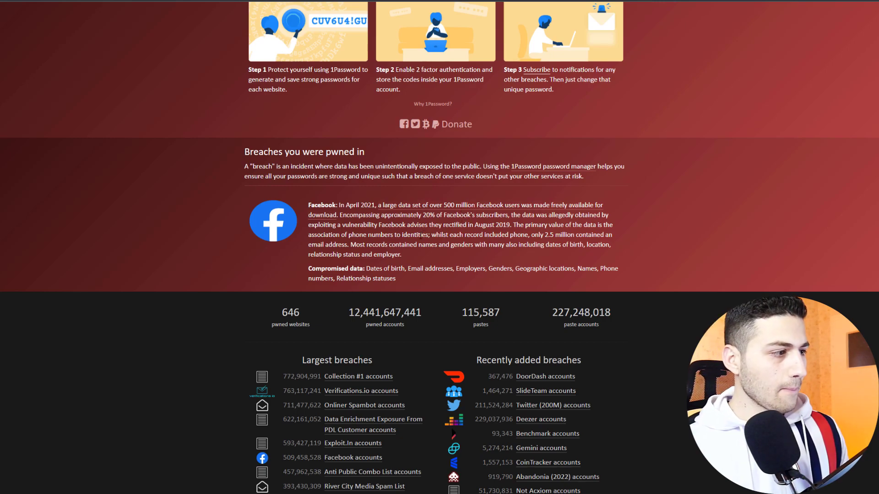
{"action": "scroll", "coordinate": [388, 254], "scroll_direction": "down", "scroll_amount": 1}
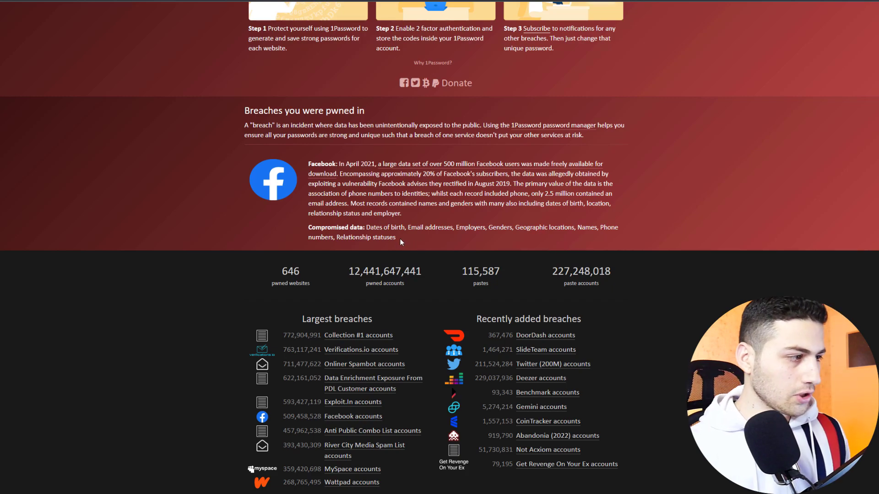
{"action": "scroll", "coordinate": [404, 266], "scroll_direction": "up", "scroll_amount": 5}
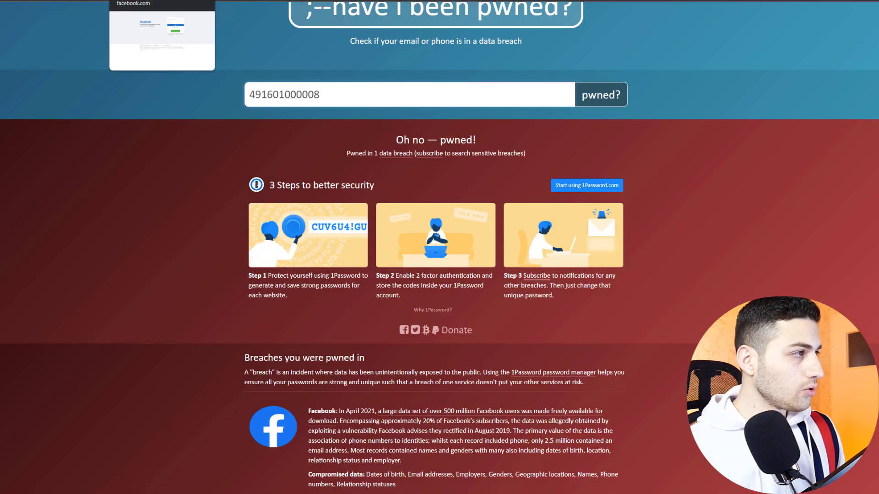
- Switch to Facebook, open its forgotten-password recovery and reject the suggested account to reach the account search form
{"action": "left_click", "coordinate": [138, 0]}
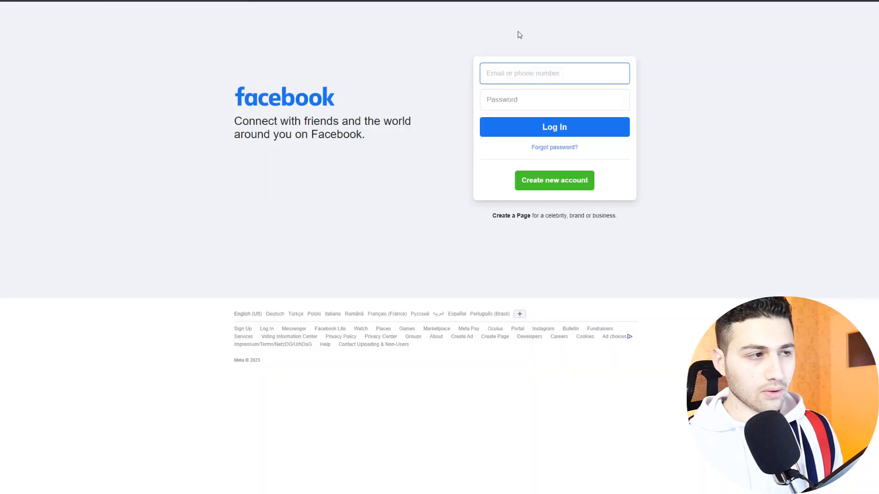
{"action": "left_click", "coordinate": [540, 148]}
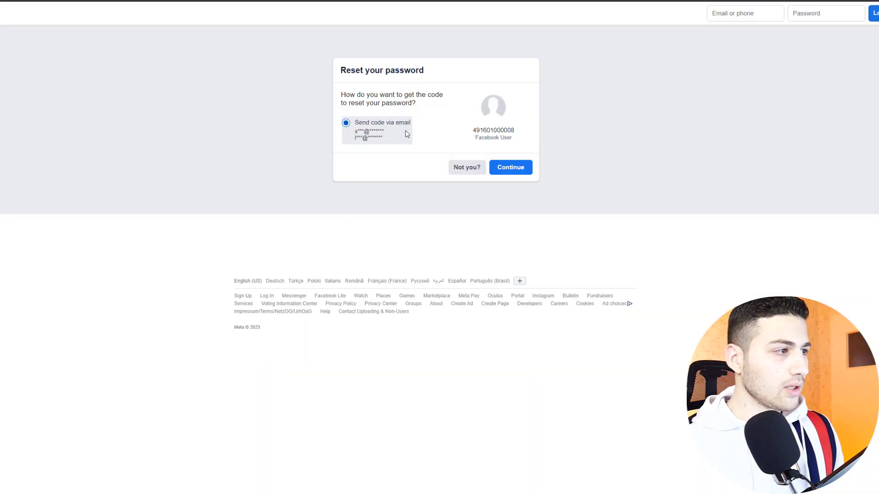
{"action": "left_click", "coordinate": [464, 165]}
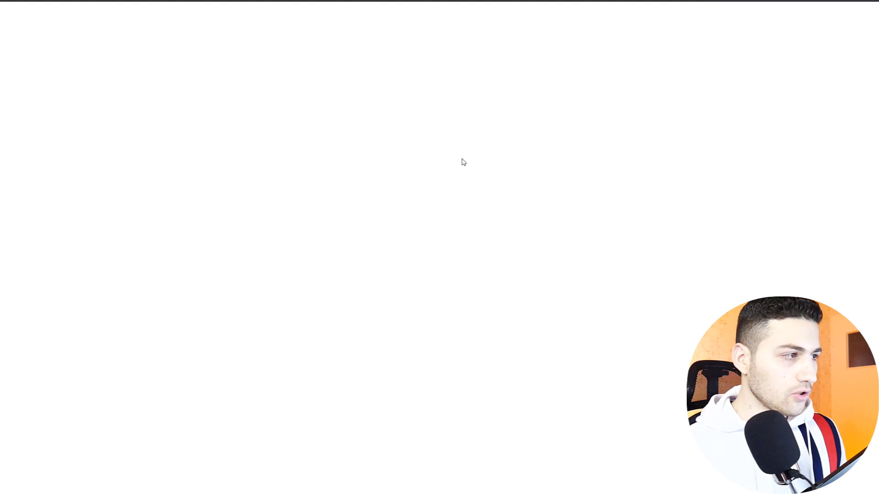
{"action": "left_click", "coordinate": [414, 120]}
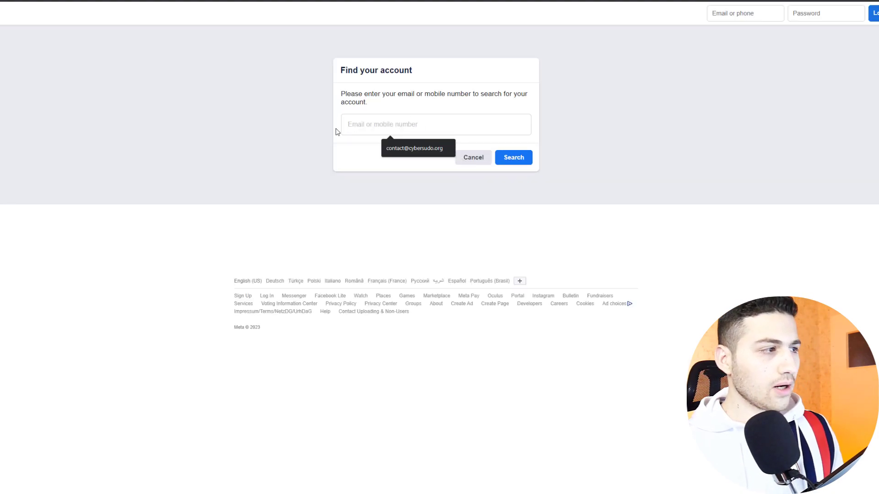
- Try to find the Facebook account by the copied phone number without a leading plus sign
{"action": "right_click", "coordinate": [375, 126]}
{"action": "left_click", "coordinate": [408, 190]}
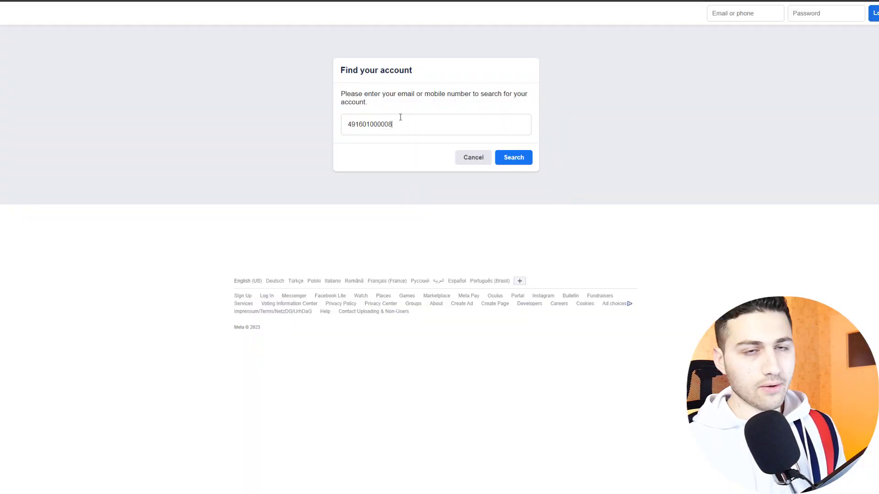
{"action": "left_click", "coordinate": [504, 158]}
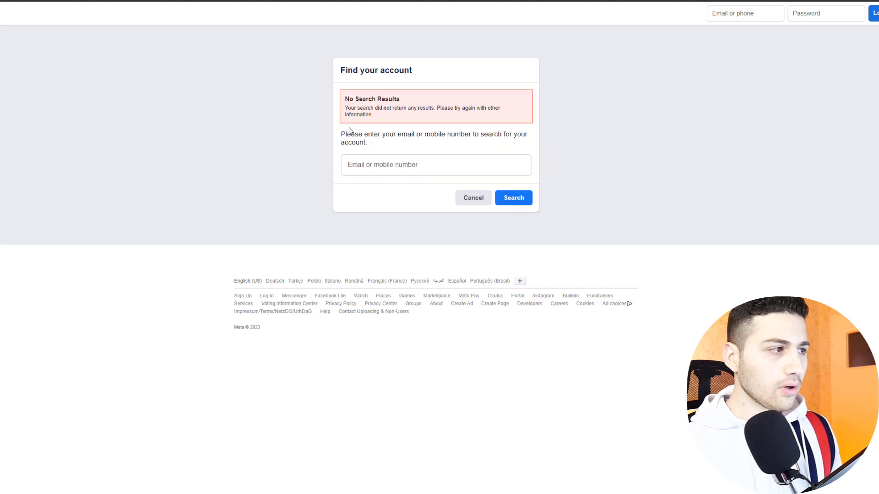
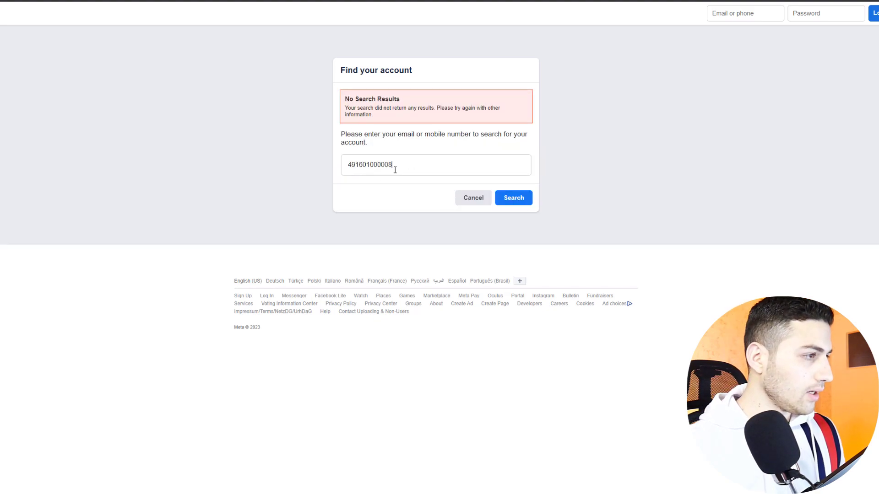
- Search for the Facebook account by the phone number with a leading plus sign and enlarge the masked recovery emails
{"action": "type", "text": "+"}
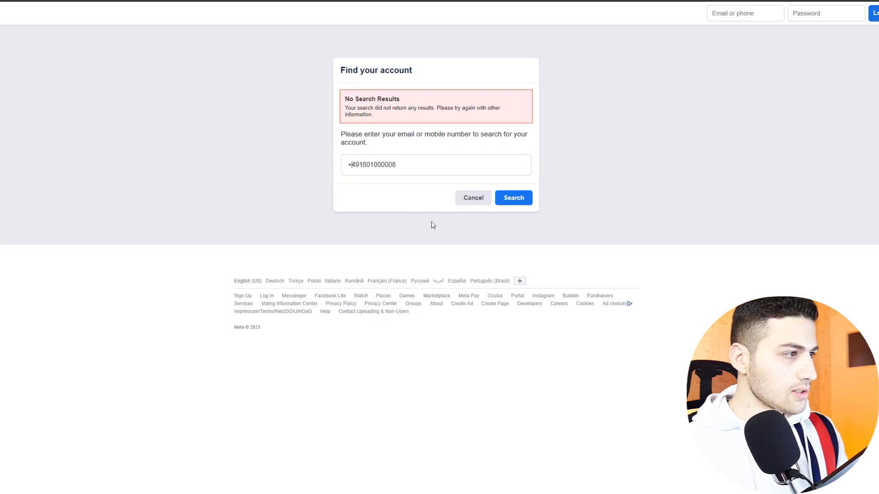
{"action": "left_click", "coordinate": [504, 198]}
{"action": "key", "text": "Return"}
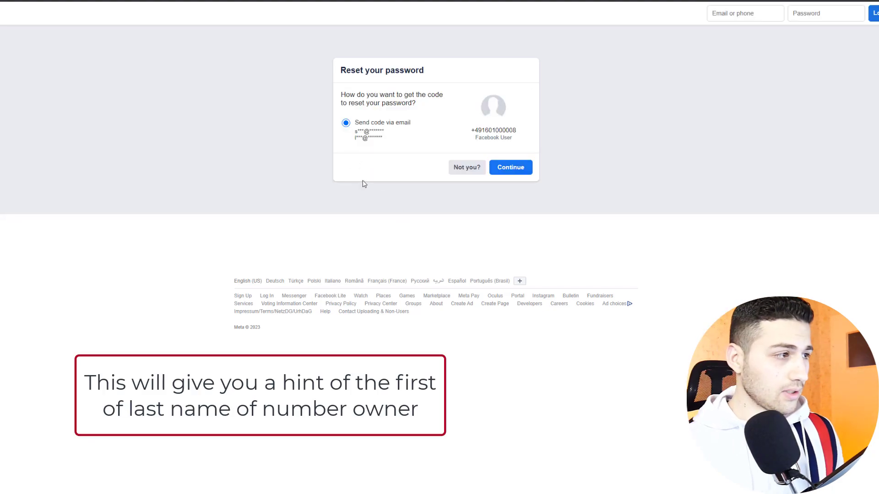
{"action": "key", "text": "ctrl+plus"}
{"action": "key", "text": "ctrl+plus"}
{"action": "key", "text": "ctrl+plus"}
{"action": "key", "text": "ctrl+plus"}
{"action": "key", "text": "ctrl+plus"}
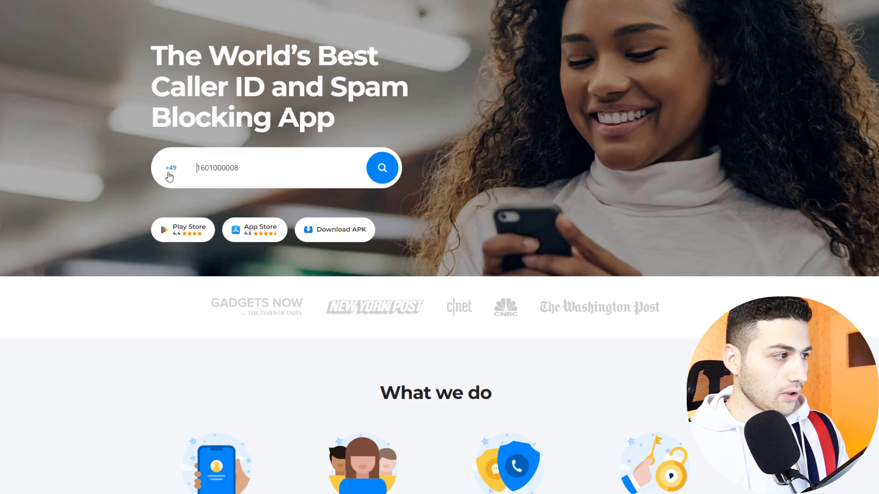
- Look up the phone number on Truecaller with country code +49
{"action": "left_click", "coordinate": [381, 169]}
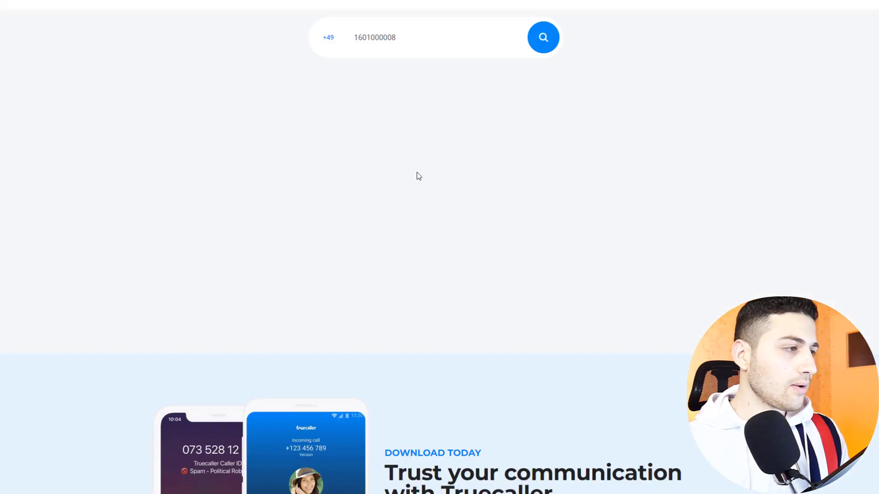
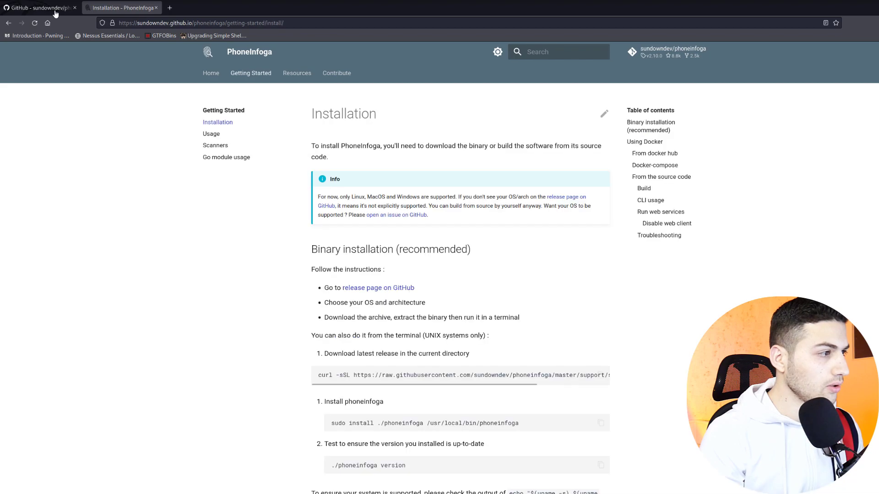
- Read the recommended binary installation instructions in the PhoneInfoga documentation
{"action": "key", "text": "Down"}
{"action": "key", "text": "Down"}
{"action": "key", "text": "Down"}
{"action": "key", "text": "Down"}
{"action": "key", "text": "Down"}
{"action": "key", "text": "Down"}
{"action": "key", "text": "Down"}
{"action": "key", "text": "shift+Tab"}
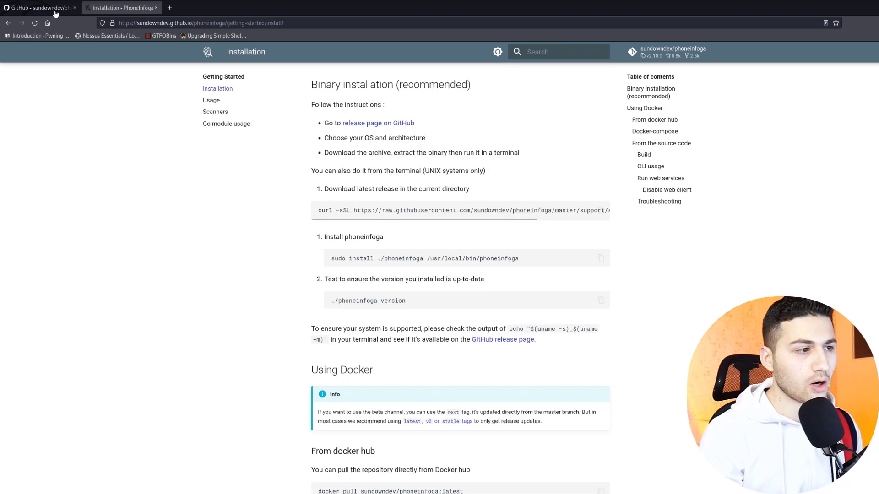
{"action": "key", "text": "Tab"}
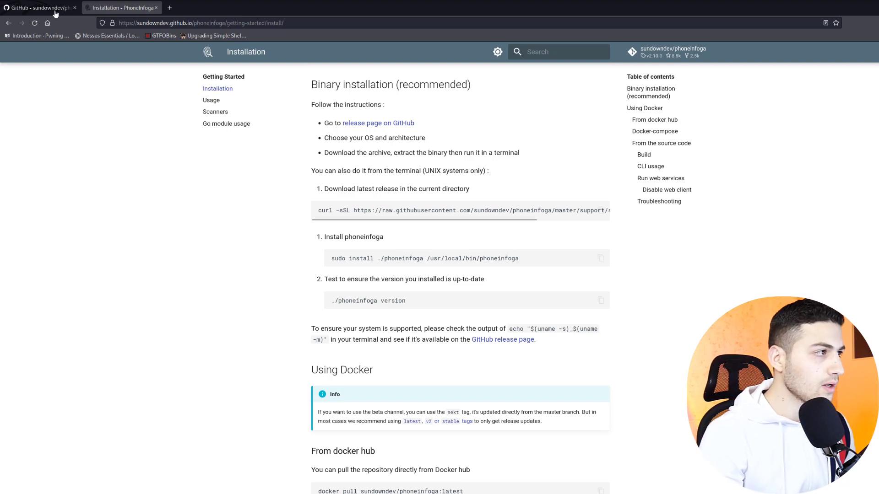
- Open a terminal on the Kali desktop and display the PhoneInfoga help with "phoneinfoga -h"
{"action": "key", "text": "ctrl+alt+d"}
{"action": "key", "text": "ctrl+alt+t"}
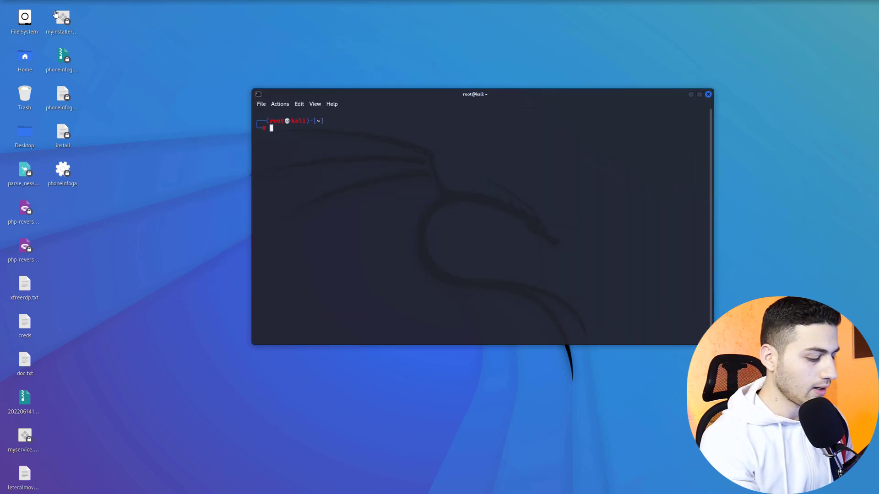
{"action": "type", "text": "phon"}
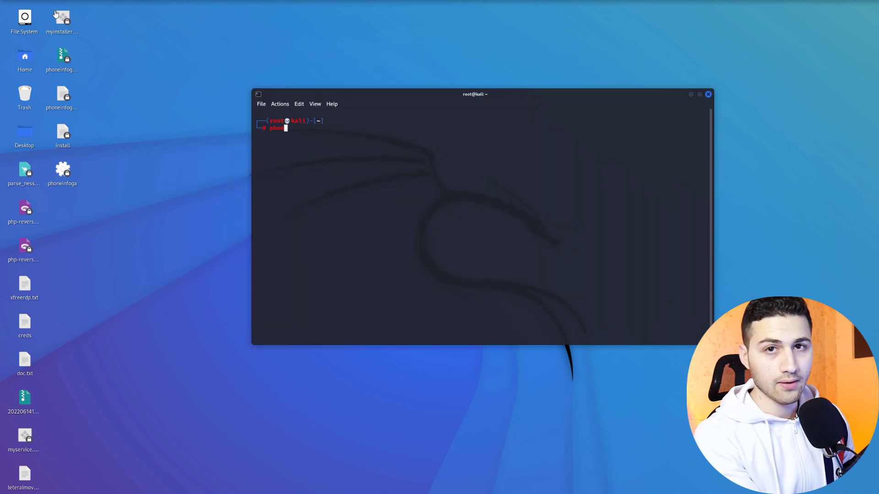
{"action": "type", "text": "phone"}
{"action": "key", "text": "Tab"}
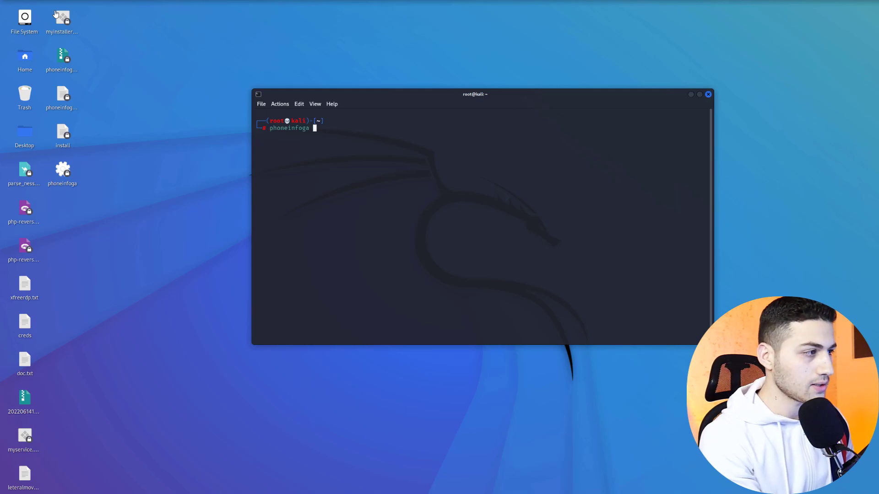
{"action": "type", "text": "-h"}
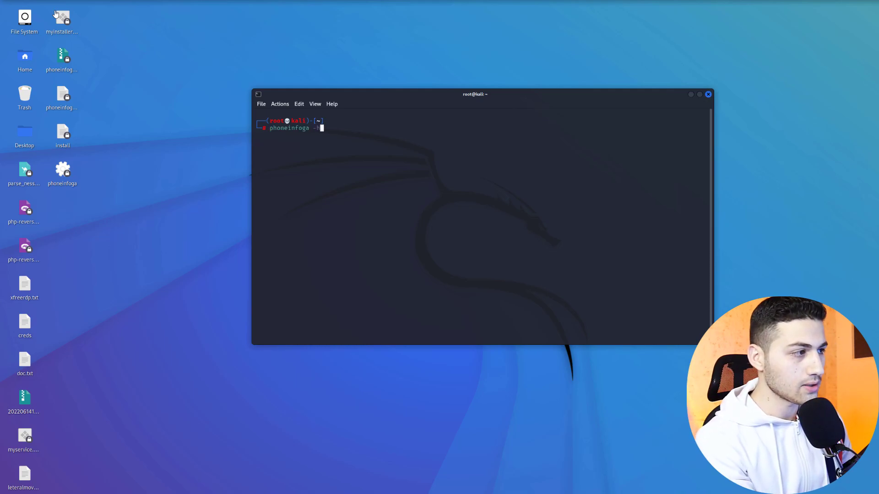
{"action": "key", "text": "Return"}
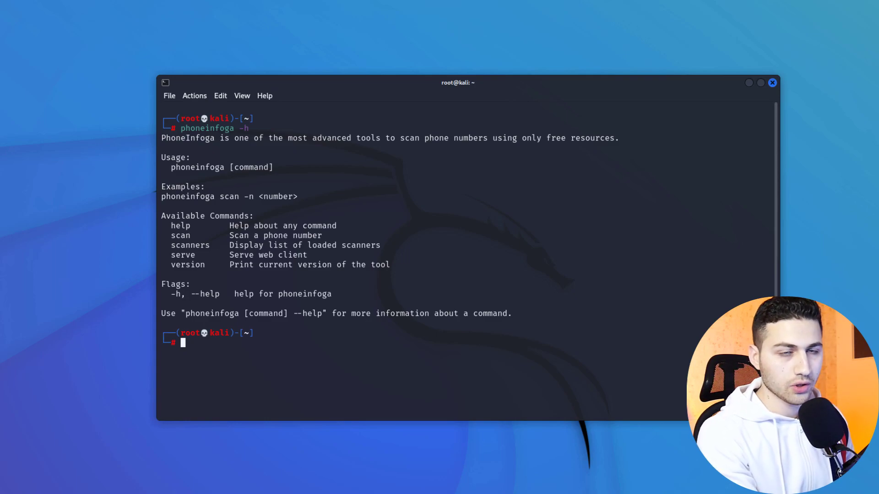
- Scan the phone number with "phoneinfoga scan -n", passing the number in double quotes with its country code
{"action": "key", "text": "Up"}
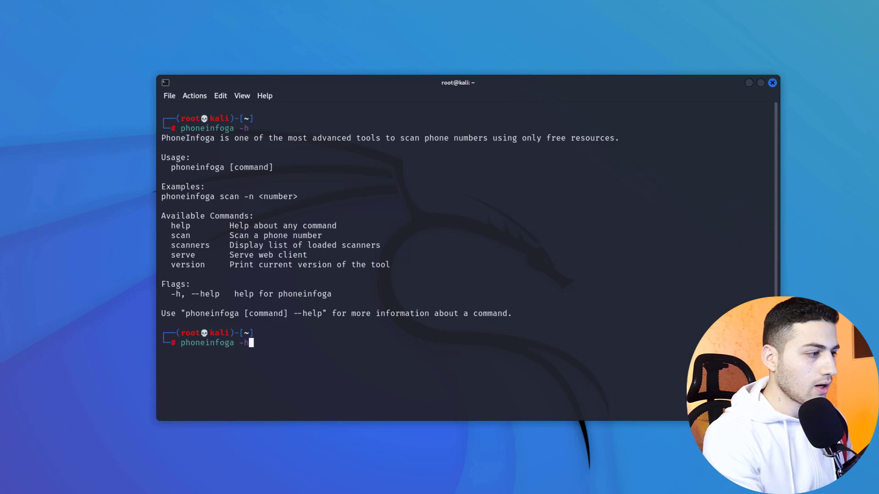
{"action": "key", "text": "BackSpace"}
{"action": "key", "text": "BackSpace"}
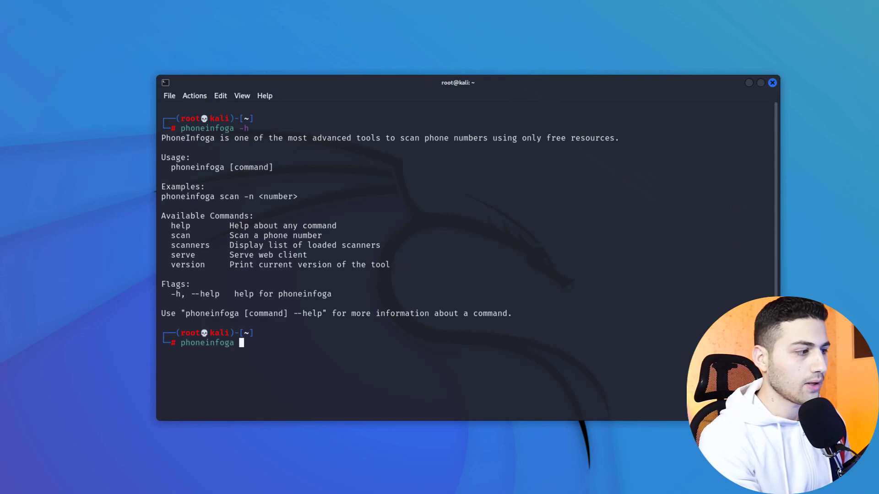
{"action": "type", "text": "scan"}
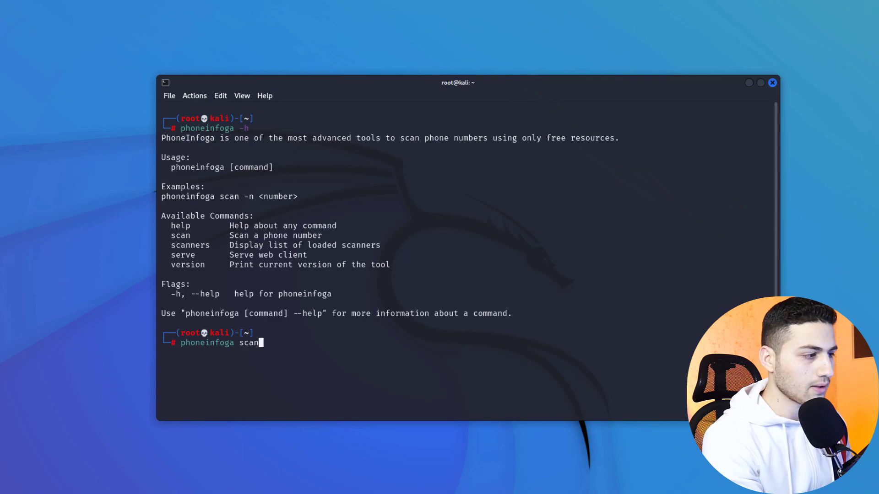
{"action": "type", "text": " -n \""}
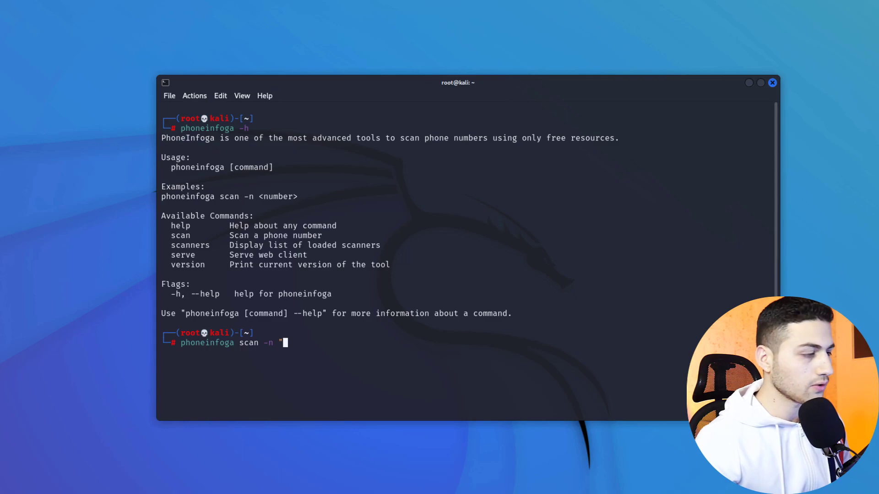
{"action": "key", "text": "ctrl+shift+v"}
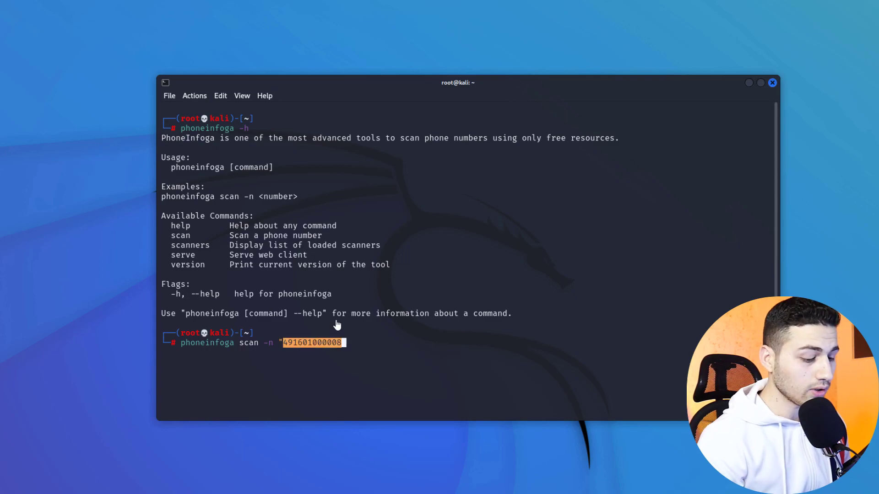
{"action": "type", "text": "\""}
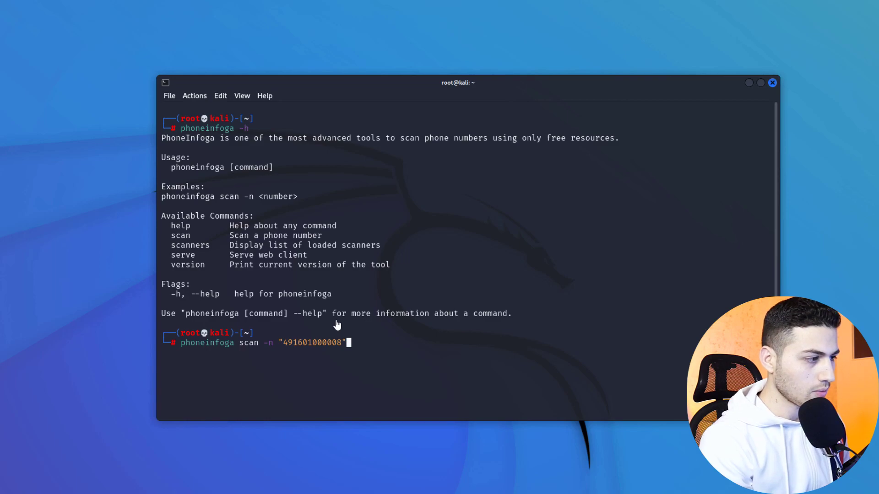
{"action": "key", "text": "Return"}
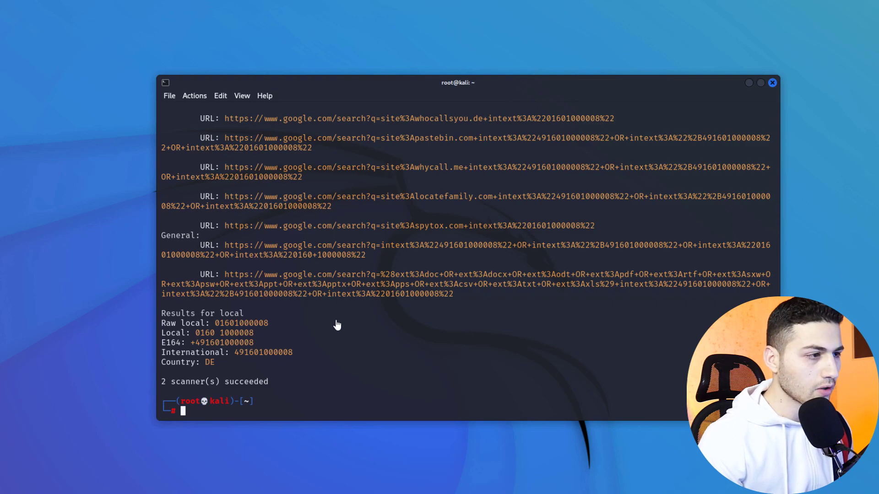
- Review the generated Google search URLs in the scan output and open the yellowpages.ca one from the Reputation section
{"action": "scroll", "coordinate": [337, 325], "scroll_direction": "up", "scroll_amount": 15}
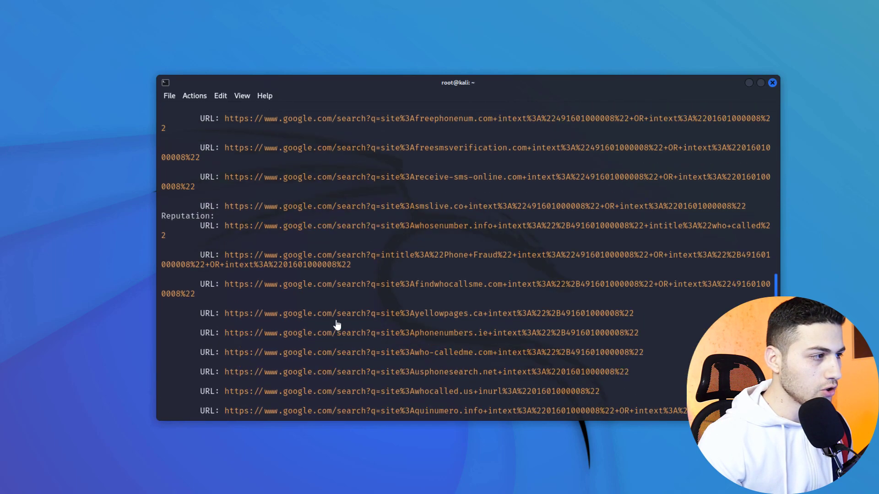
{"action": "scroll", "coordinate": [337, 325], "scroll_direction": "up", "scroll_amount": 1}
{"action": "right_click", "coordinate": [338, 326]}
{"action": "key", "text": "Escape"}
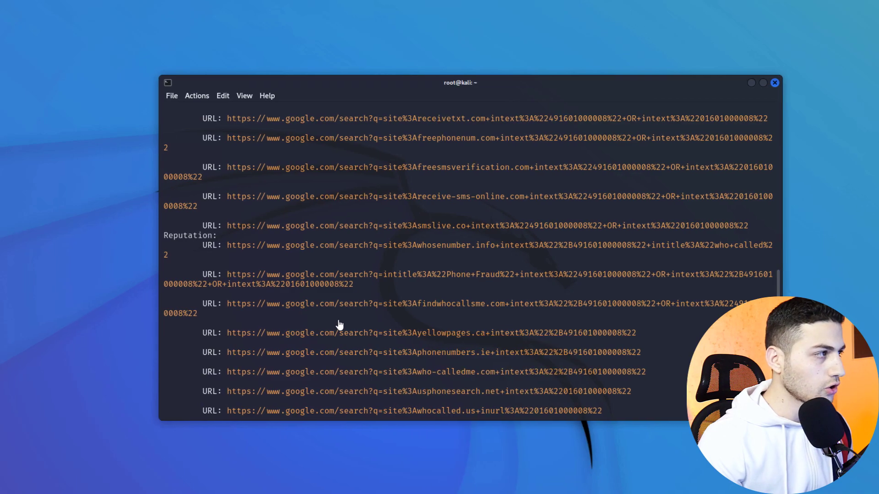
{"action": "left_click", "coordinate": [339, 325], "text": "ctrl"}
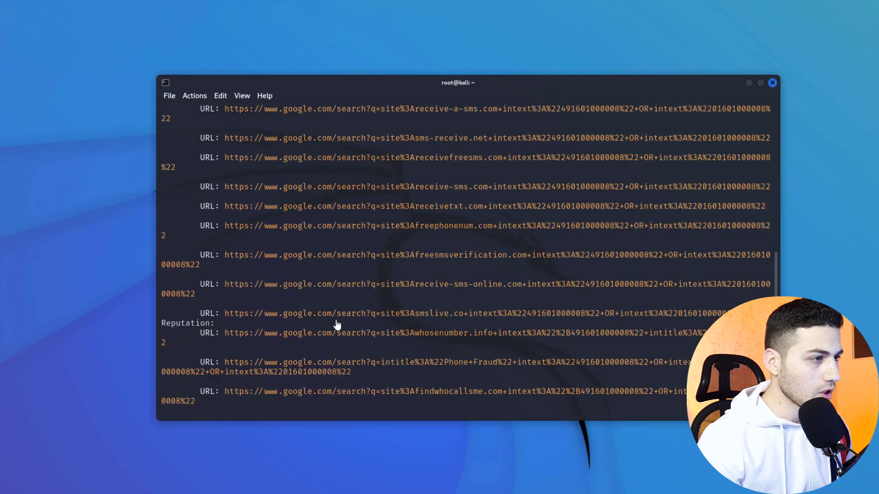
{"action": "scroll", "coordinate": [337, 325], "scroll_direction": "up", "scroll_amount": 3}
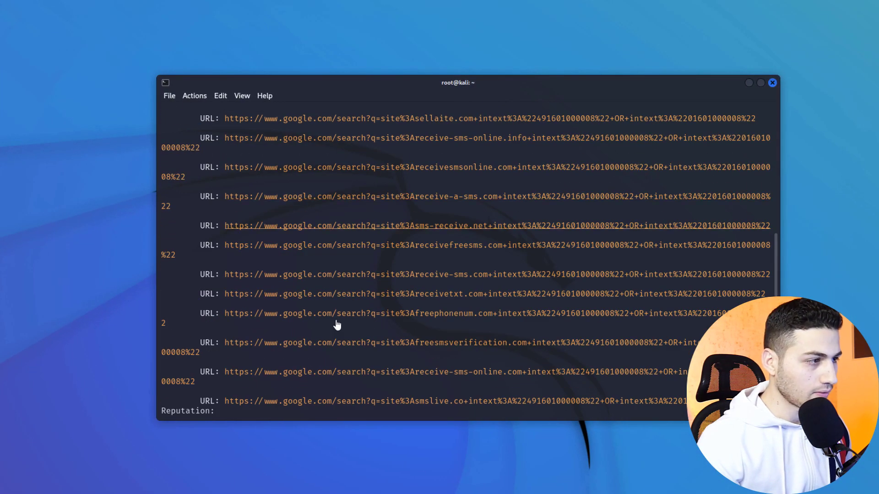
{"action": "scroll", "coordinate": [336, 325], "scroll_direction": "down", "scroll_amount": 5}
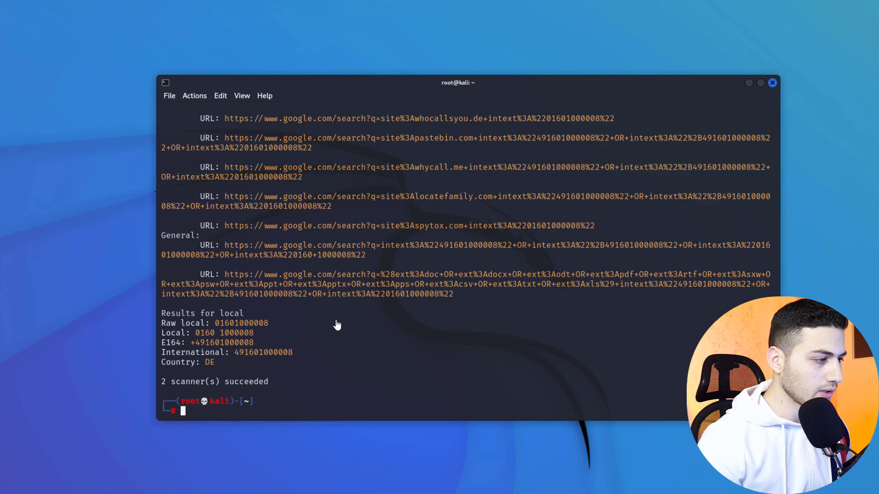
- Start the PhoneInfoga web client with "phoneinfoga serve"
{"action": "key", "text": "Up"}
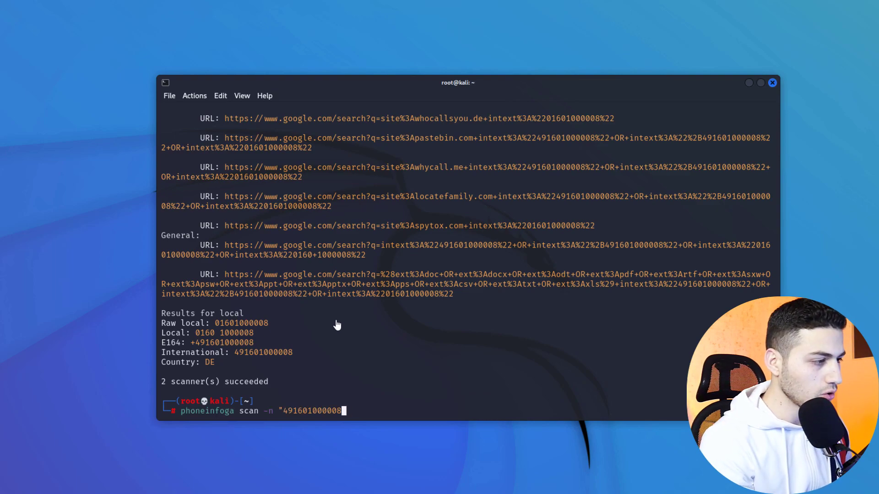
{"action": "key", "text": "BackSpace"}
{"action": "key", "text": "BackSpace"}
{"action": "key", "text": "BackSpace"}
{"action": "key", "text": "BackSpace"}
{"action": "key", "text": "BackSpace"}
{"action": "key", "text": "BackSpace"}
{"action": "key", "text": "BackSpace"}
{"action": "key", "text": "BackSpace"}
{"action": "key", "text": "BackSpace"}
{"action": "key", "text": "BackSpace"}
{"action": "key", "text": "BackSpace"}
{"action": "key", "text": "BackSpace"}
{"action": "key", "text": "BackSpace"}
{"action": "key", "text": "BackSpace"}
{"action": "key", "text": "BackSpace"}
{"action": "key", "text": "BackSpace"}
{"action": "key", "text": "BackSpace"}
{"action": "key", "text": "BackSpace"}
{"action": "key", "text": "BackSpace"}
{"action": "key", "text": "BackSpace"}
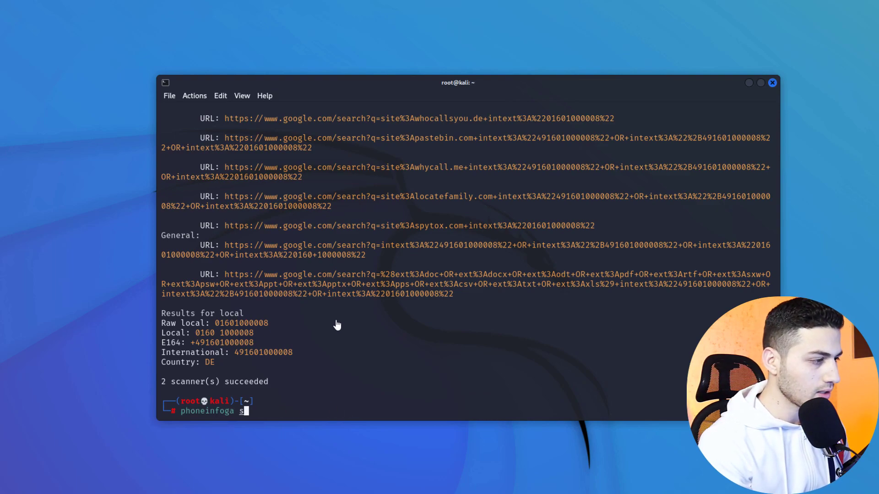
{"action": "type", "text": "erve"}
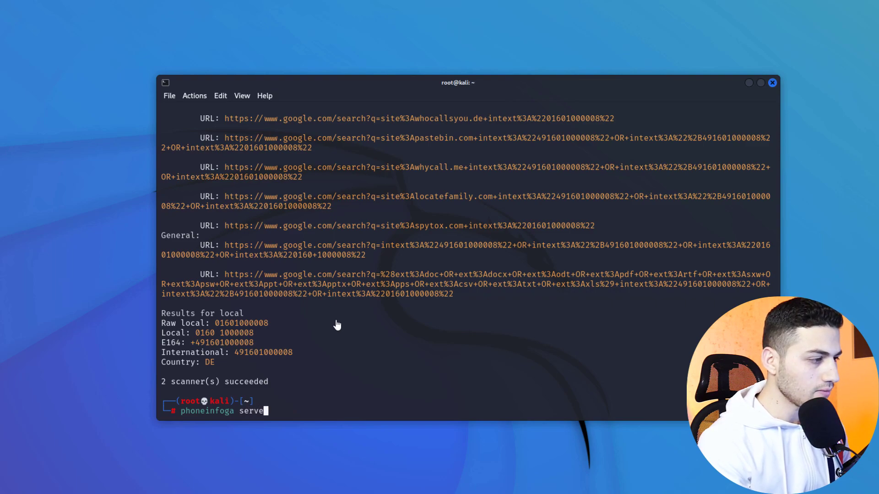
{"action": "key", "text": "Return"}
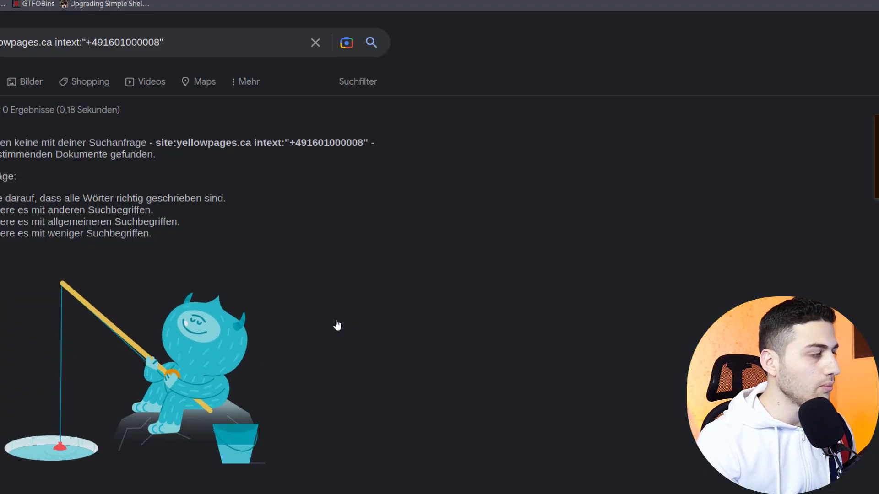
- Open localhost:5000 in the browser and enlarge the PhoneInfoga page
{"action": "key", "text": "ctrl+l"}
{"action": "type", "text": "lc"}
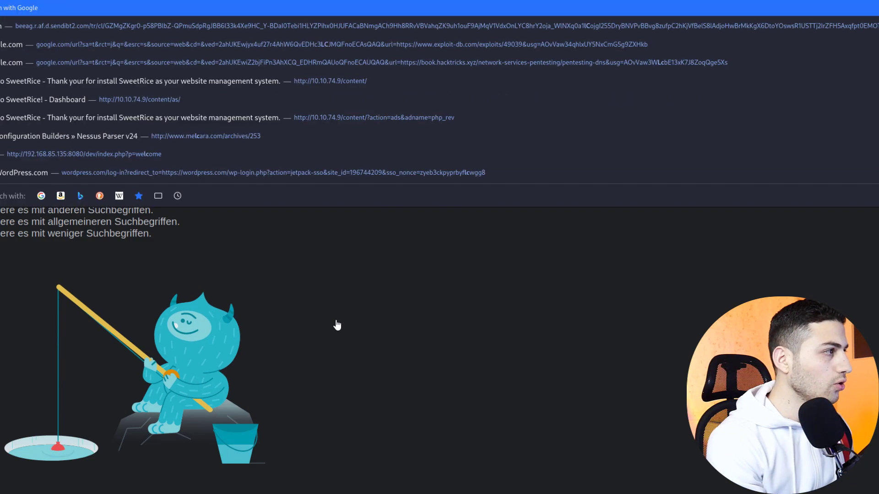
{"action": "key", "text": "BackSpace"}
{"action": "type", "text": "ocalhost:"}
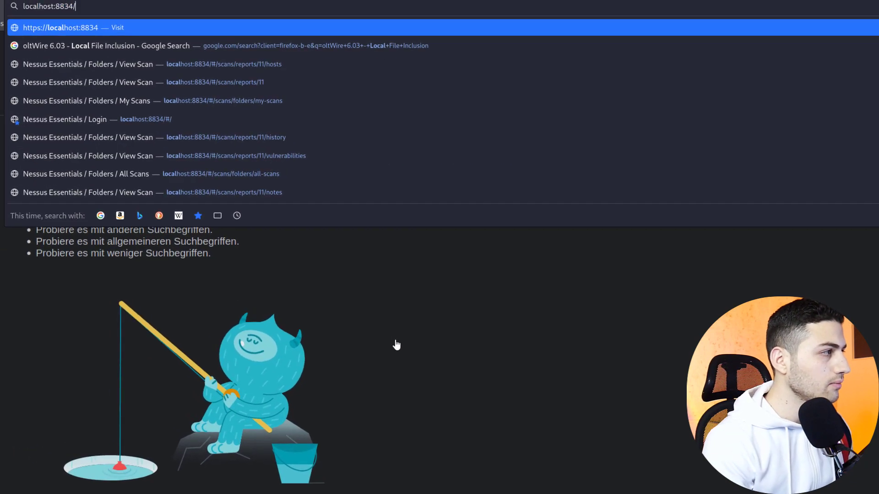
{"action": "type", "text": "5000"}
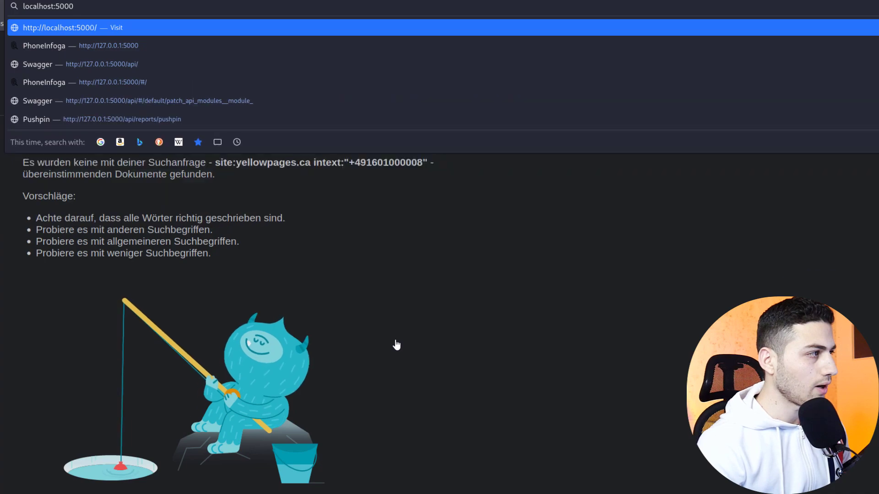
{"action": "key", "text": "Return"}
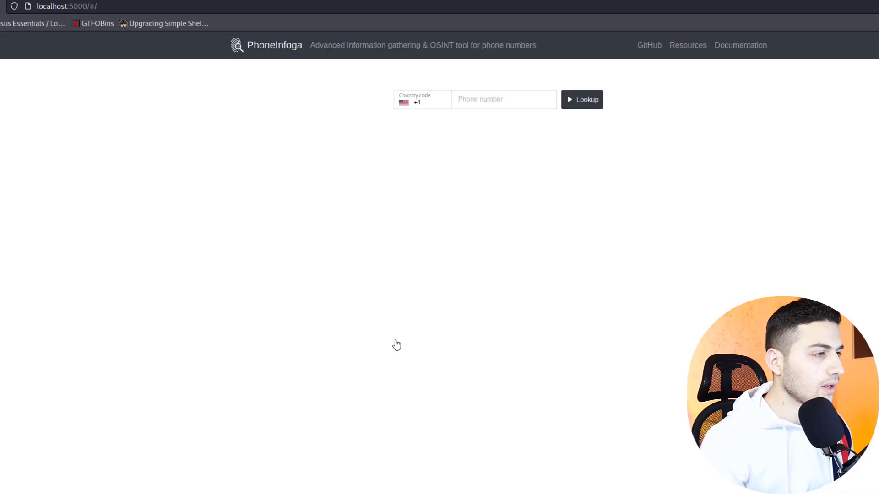
{"action": "key", "text": "ctrl+plus"}
{"action": "key", "text": "ctrl+plus"}
{"action": "key", "text": "ctrl+plus"}
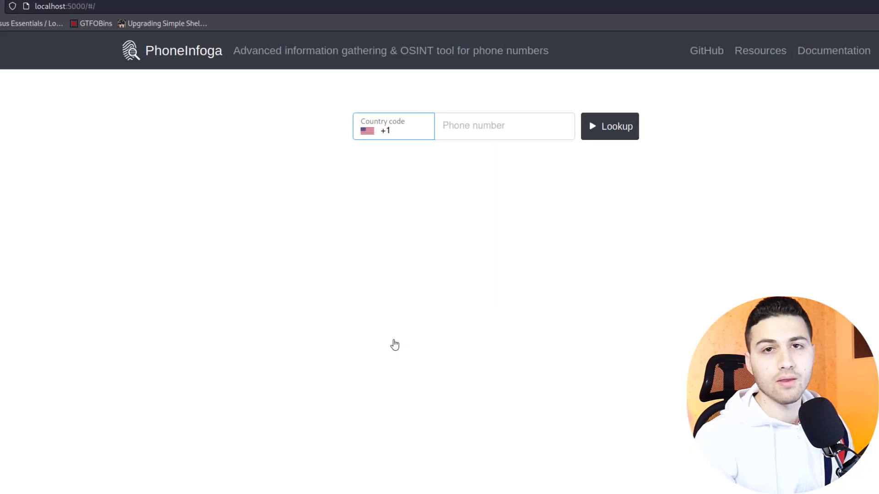
- Look up the phone number in the web client with Germany (+49) as the country code
{"action": "key", "text": "s"}
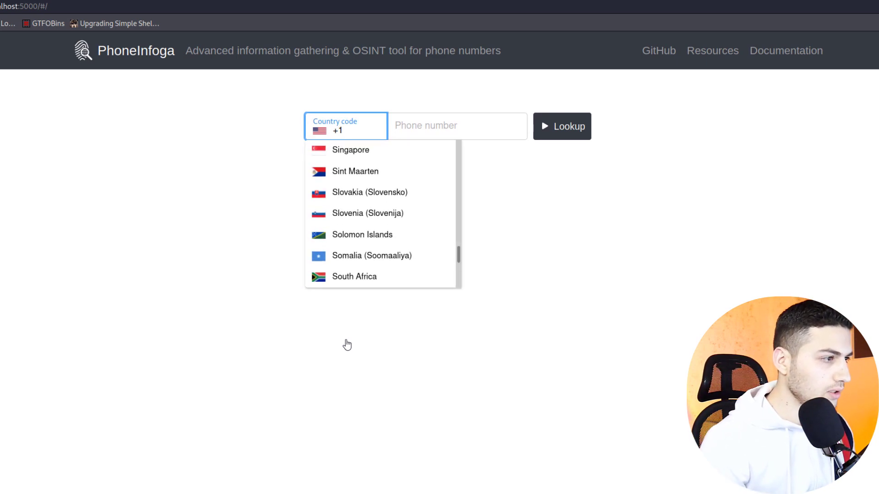
{"action": "key", "text": "g"}
{"action": "key", "text": "e"}
{"action": "key", "text": "r"}
{"action": "key", "text": "Return"}
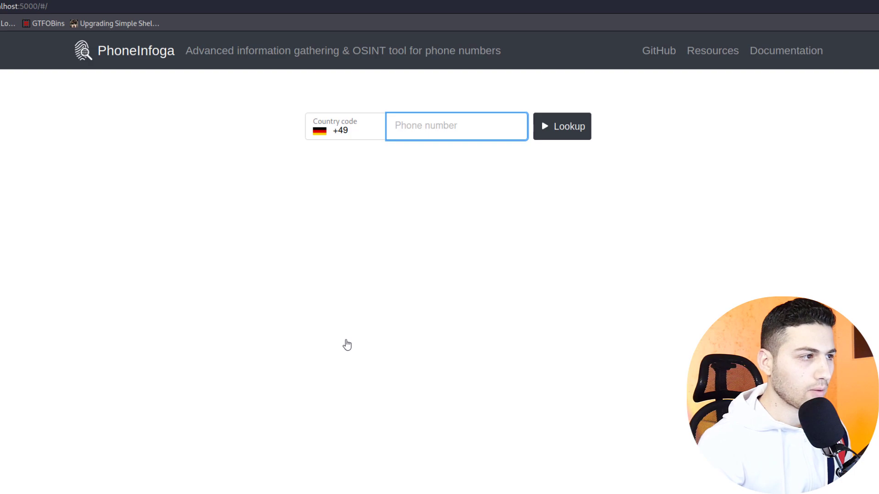
{"action": "key", "text": "ctrl+v"}
{"action": "key", "text": "Return"}
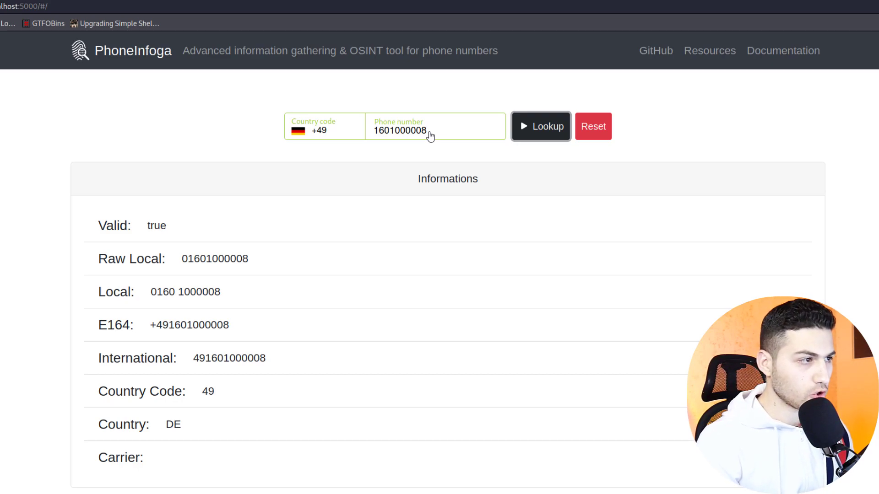
- Test the lookup with one and two extra zeros appended to the phone number, and remove both zeros
{"action": "left_click", "coordinate": [430, 133]}
{"action": "type", "text": "0"}
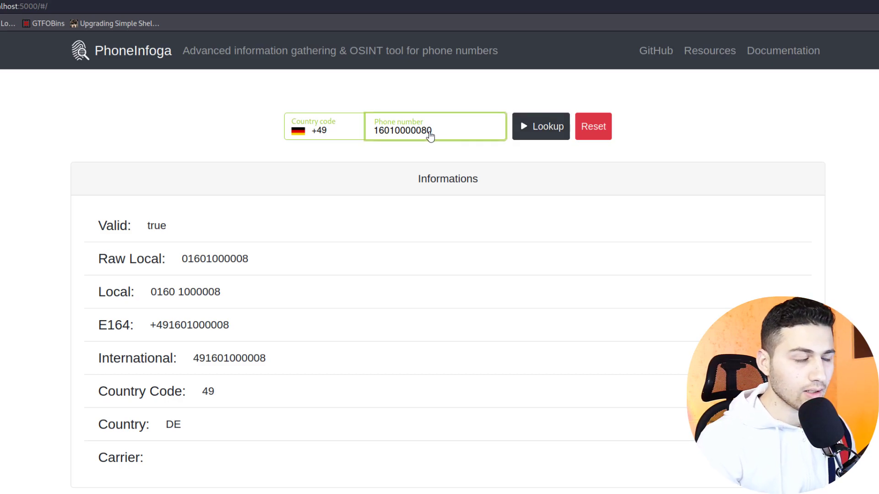
{"action": "key", "text": "Tab"}
{"action": "key", "text": "Return"}
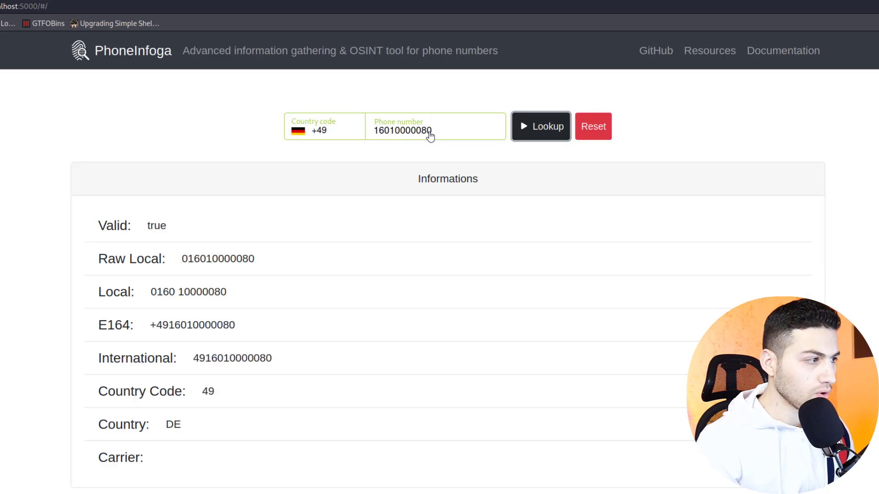
{"action": "left_click", "coordinate": [430, 133]}
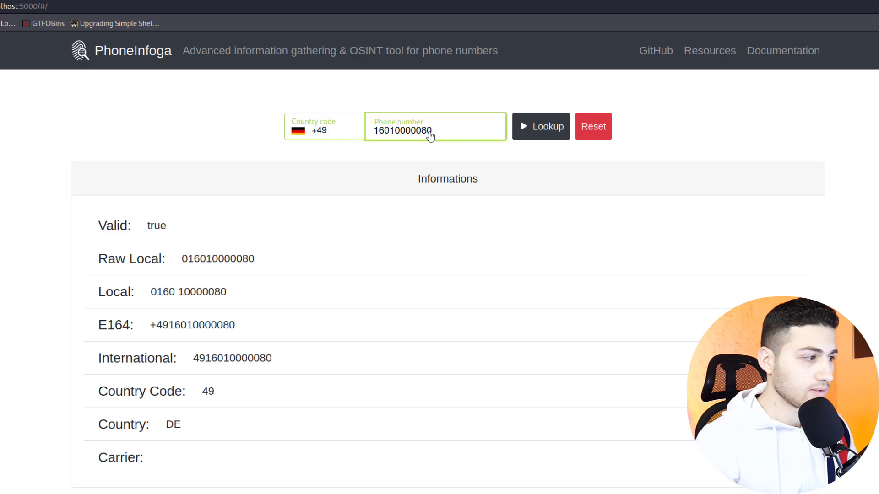
{"action": "type", "text": "0"}
{"action": "key", "text": "Tab"}
{"action": "key", "text": "Return"}
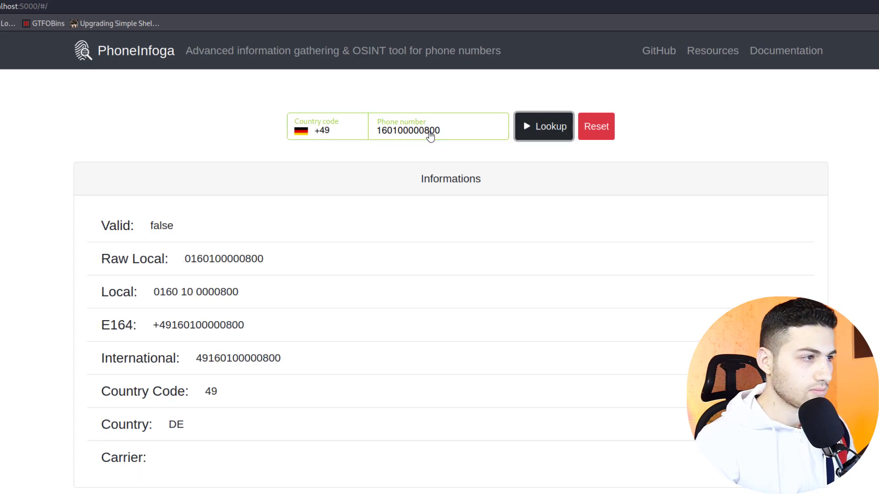
{"action": "left_click", "coordinate": [430, 133]}
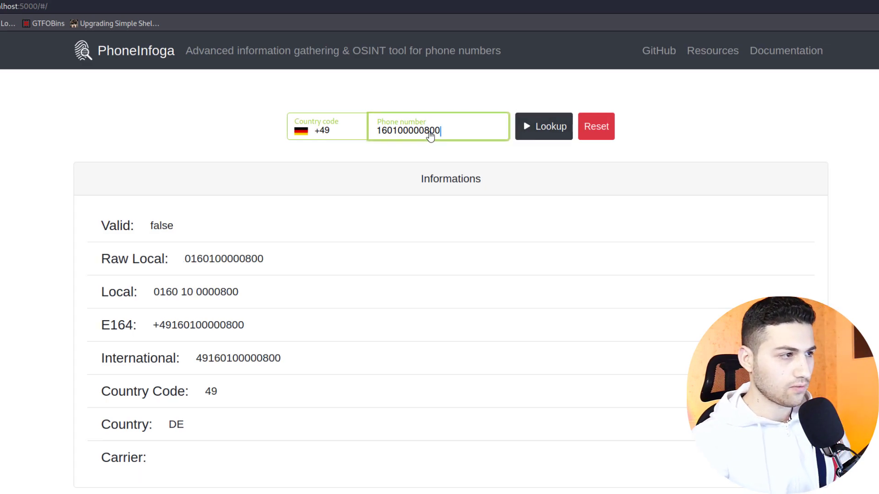
{"action": "key", "text": "BackSpace"}
{"action": "key", "text": "BackSpace"}
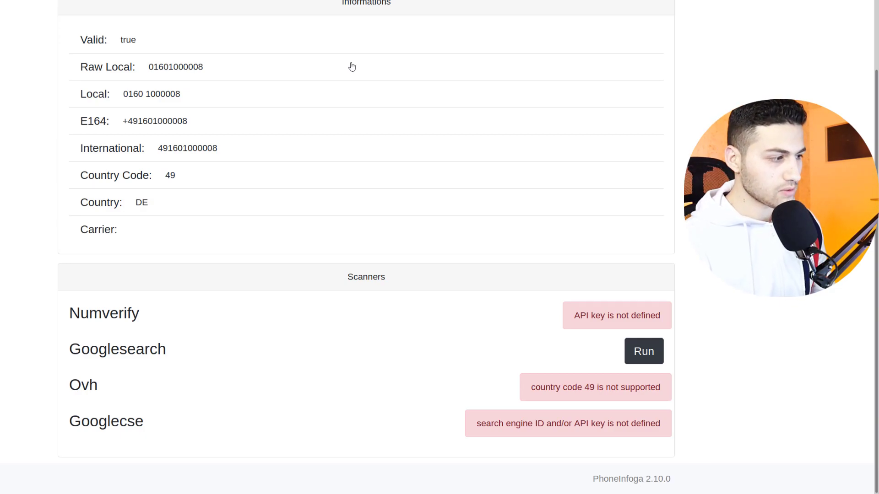
- Run the Googlesearch scanner on the phone number and open the Google search URL of its first general result
{"action": "key", "text": "Return"}
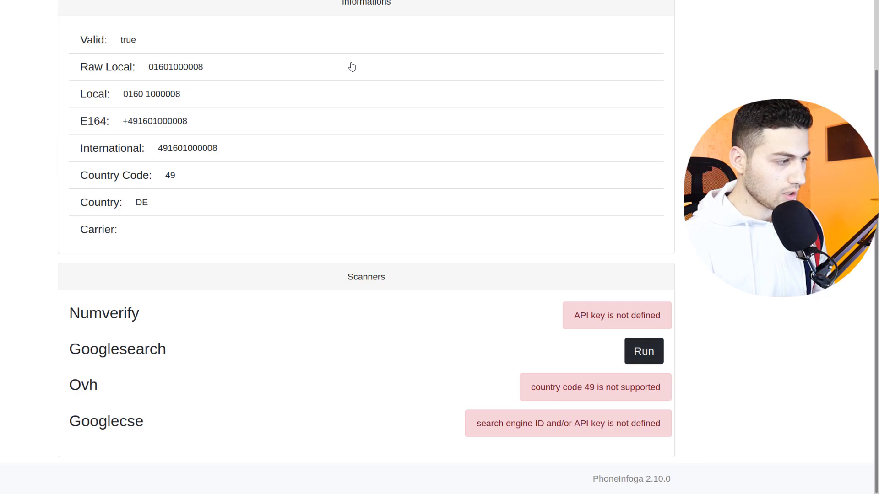
{"action": "scroll", "coordinate": [351, 67], "scroll_direction": "down", "scroll_amount": 3}
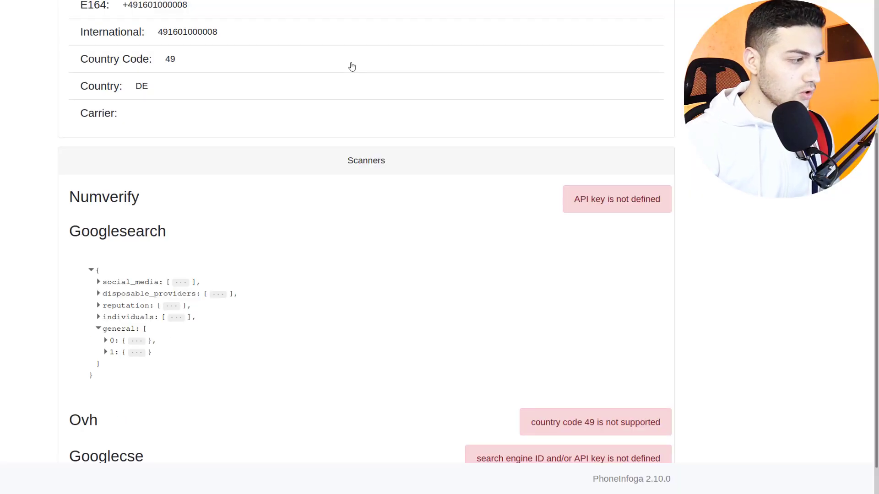
{"action": "scroll", "coordinate": [351, 67], "scroll_direction": "down", "scroll_amount": 1}
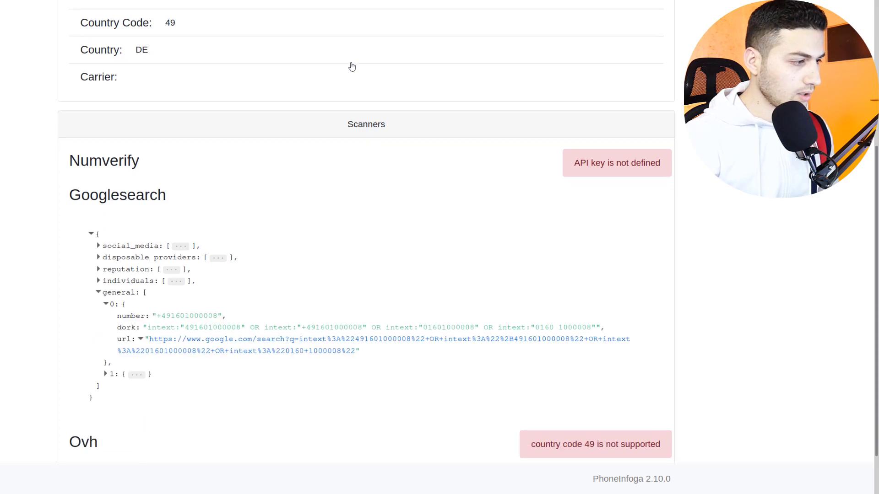
{"action": "scroll", "coordinate": [352, 67], "scroll_direction": "down", "scroll_amount": 2}
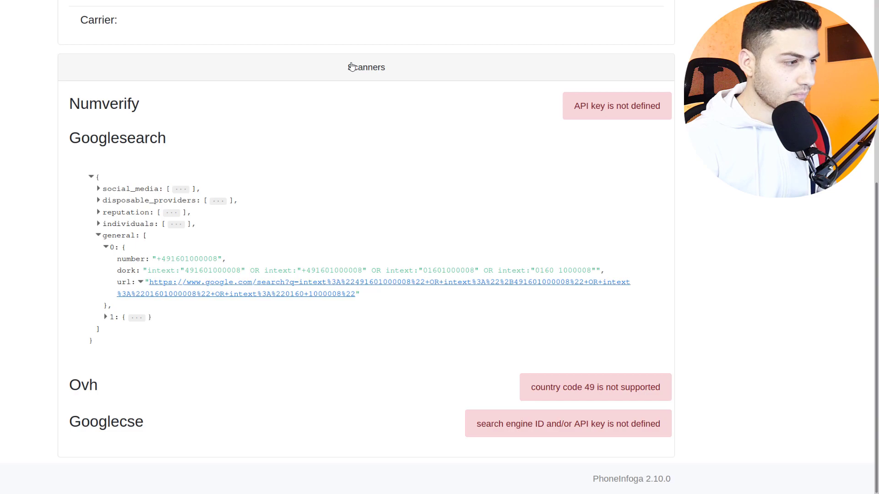
{"action": "right_click", "coordinate": [320, 285]}
{"action": "key", "text": "Return"}
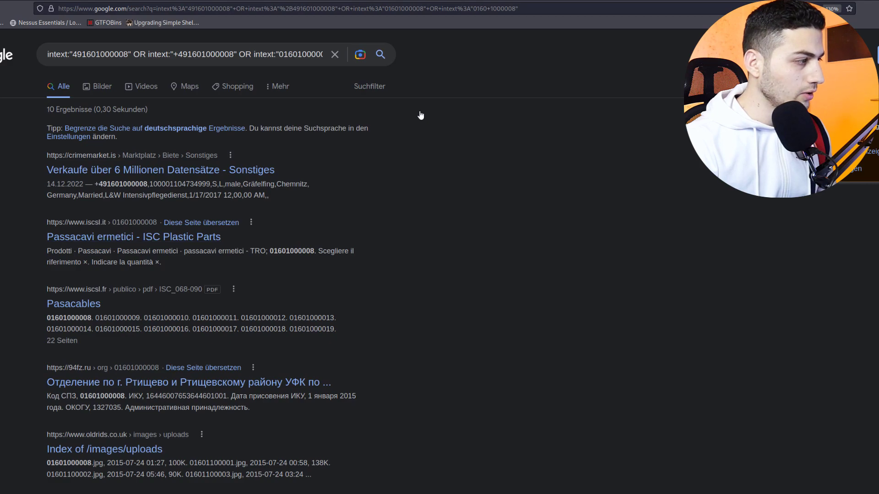
- Look through the Google results that match the phone number and close the results page to return to PhoneInfoga
{"action": "scroll", "coordinate": [420, 114], "scroll_direction": "down", "scroll_amount": 5}
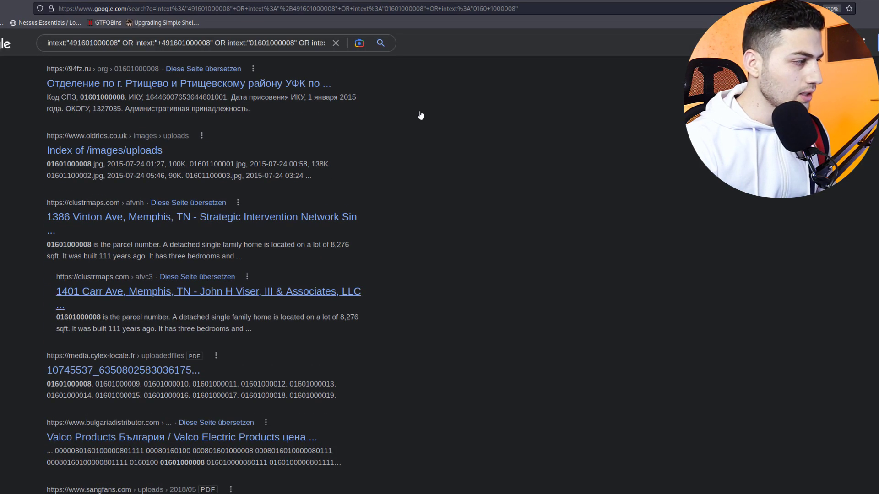
{"action": "scroll", "coordinate": [421, 115], "scroll_direction": "down", "scroll_amount": 1}
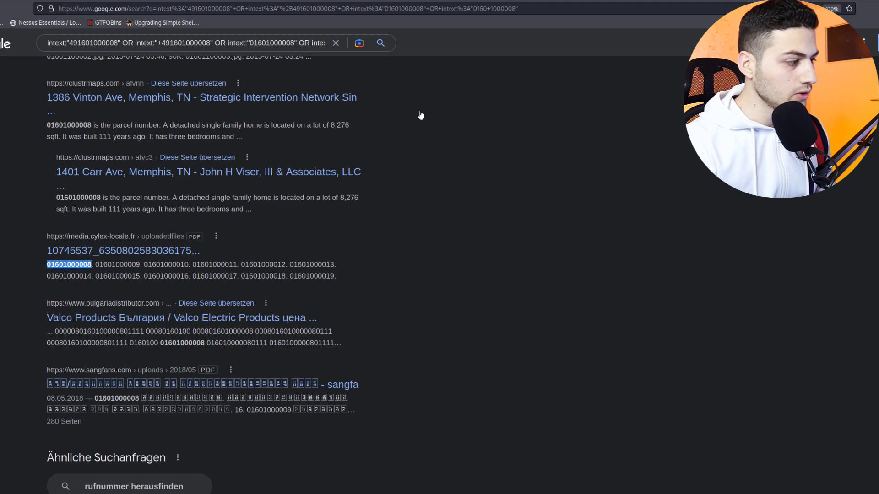
{"action": "scroll", "coordinate": [420, 115], "scroll_direction": "up", "scroll_amount": 6}
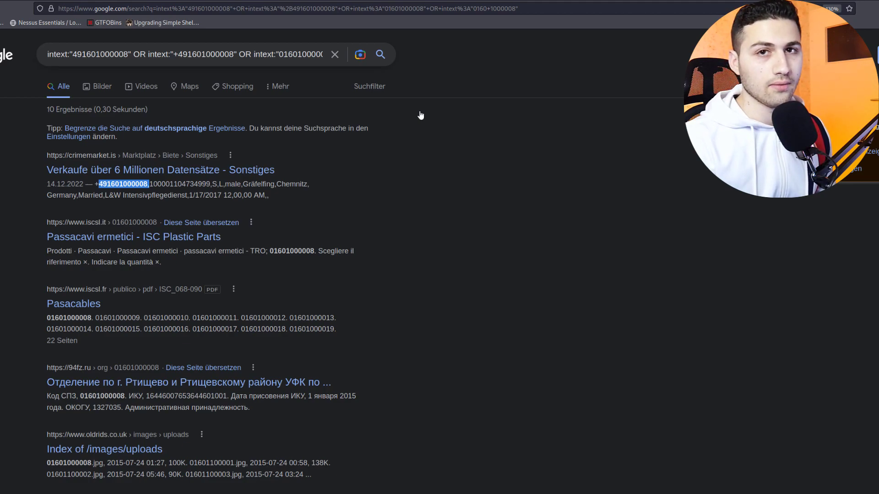
{"action": "key", "text": "ctrl+w"}
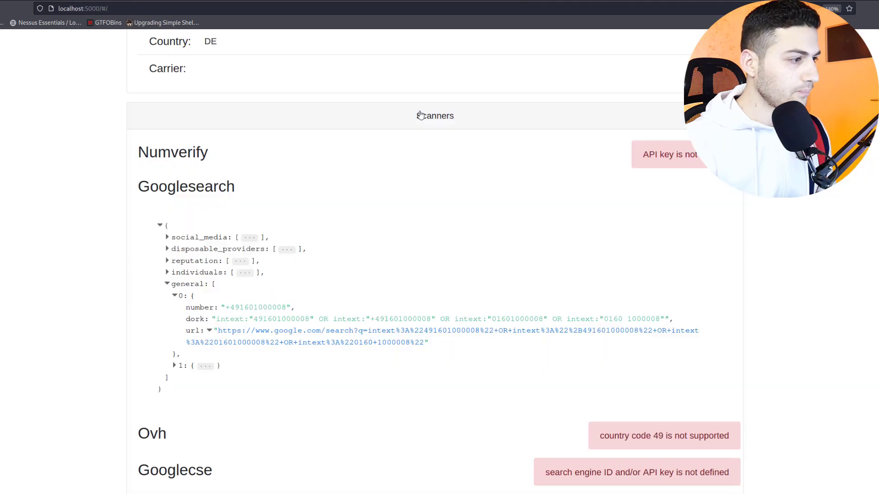
- Expand the second general result of the Googlesearch scanner and open its document-file Google search URL in a new tab
{"action": "key", "text": "Return"}
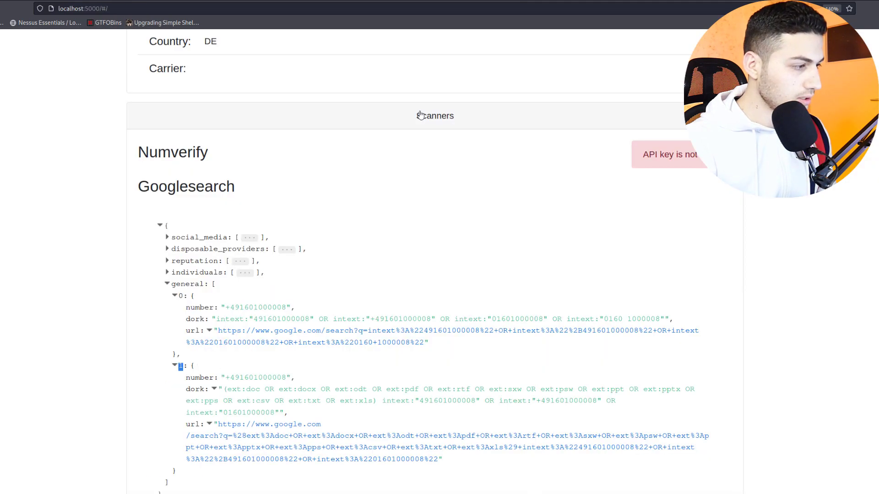
{"action": "scroll", "coordinate": [420, 116], "scroll_direction": "down", "scroll_amount": 3}
{"action": "key", "text": "shift+F10"}
{"action": "key", "text": "t"}
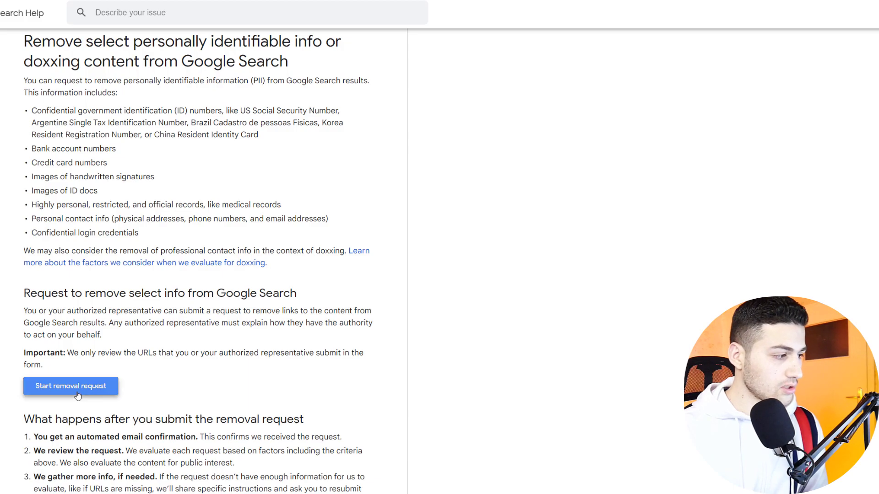
- Start a removal request for personal information on the Google Search Help page and look over the request form
{"action": "left_click", "coordinate": [77, 396]}
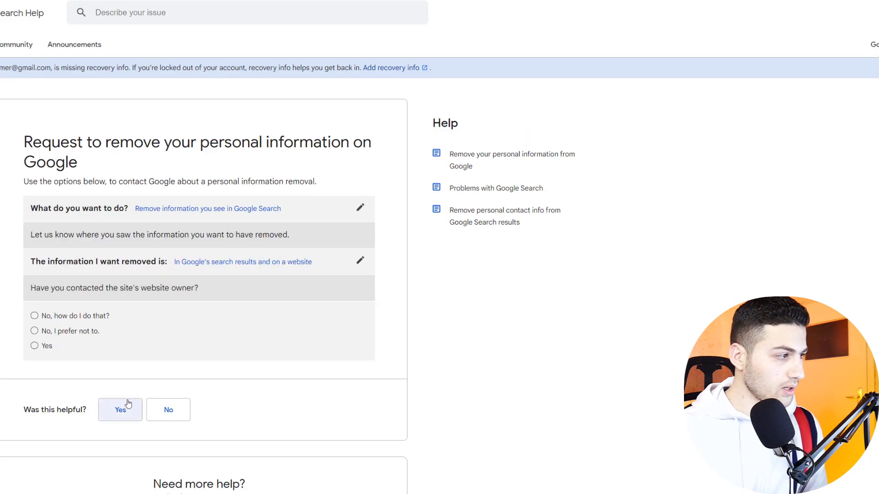
{"action": "scroll", "coordinate": [291, 346], "scroll_direction": "down", "scroll_amount": 1}
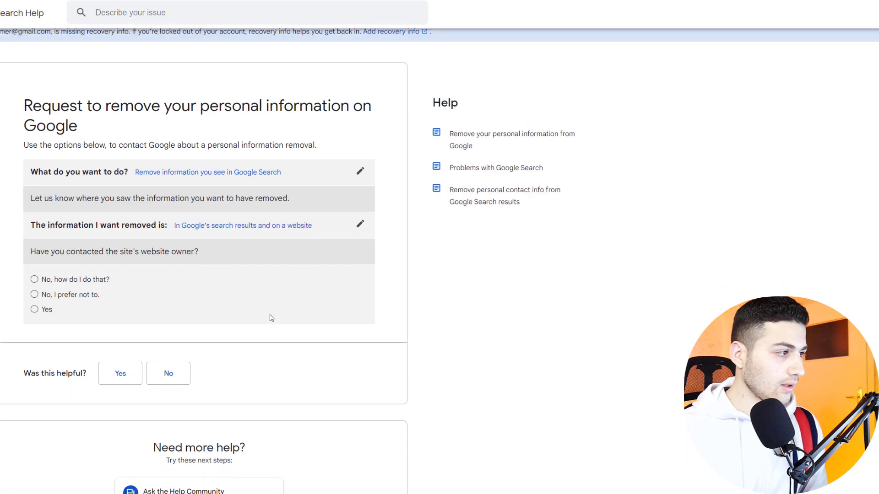
{"action": "scroll", "coordinate": [271, 318], "scroll_direction": "up", "scroll_amount": 1}
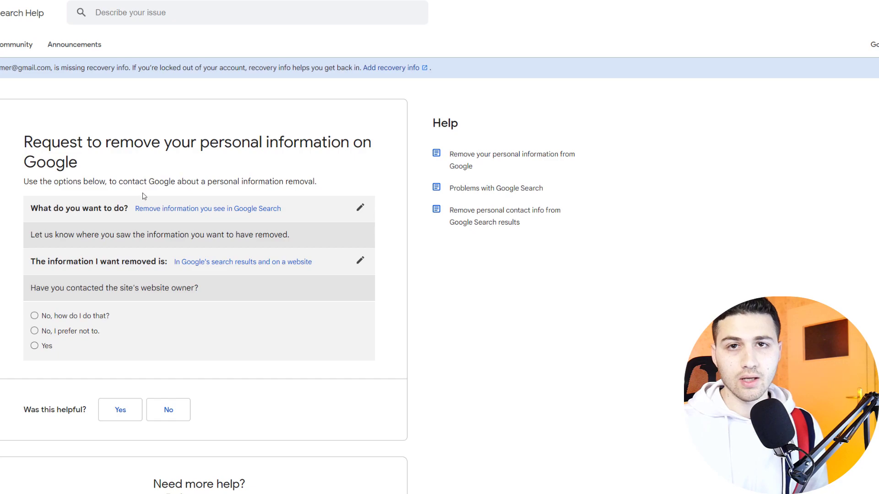